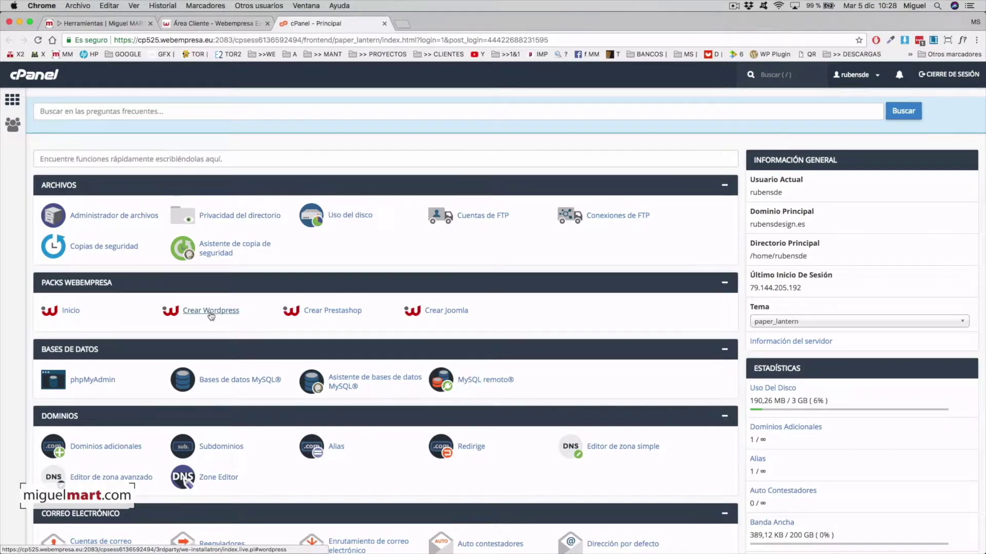
Step: Browse the Webempresa WordPress pack catalogue down to the basic Pack Wordpress and pick it
click(206, 314)
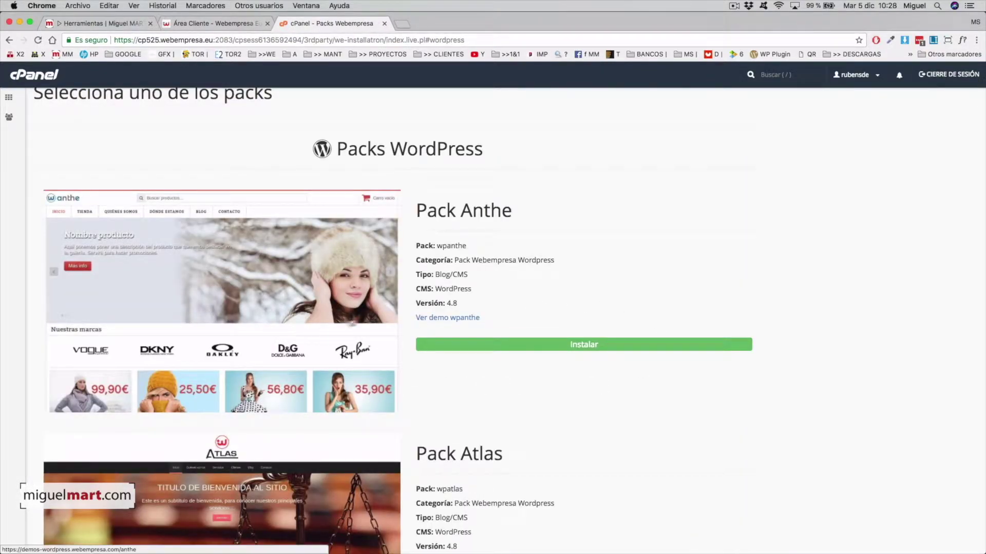
scroll(344, 361, down, 3)
scroll(345, 361, down, 15)
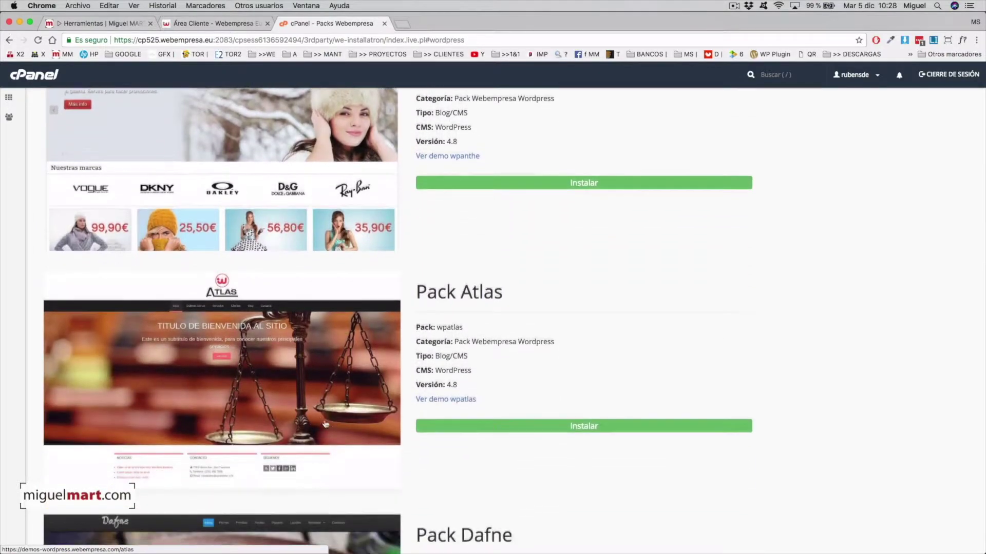
scroll(261, 378, down, 7)
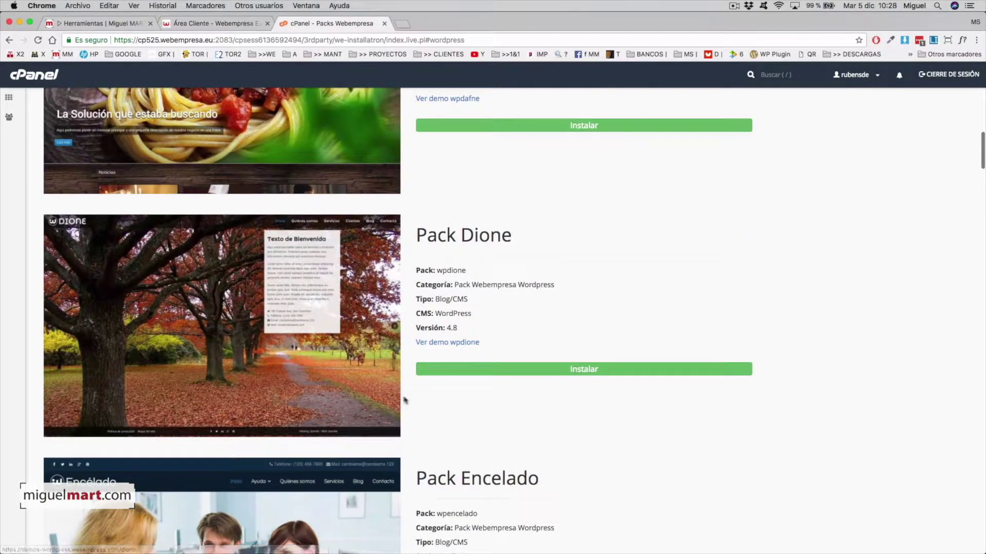
scroll(404, 400, down, 18)
scroll(366, 400, down, 16)
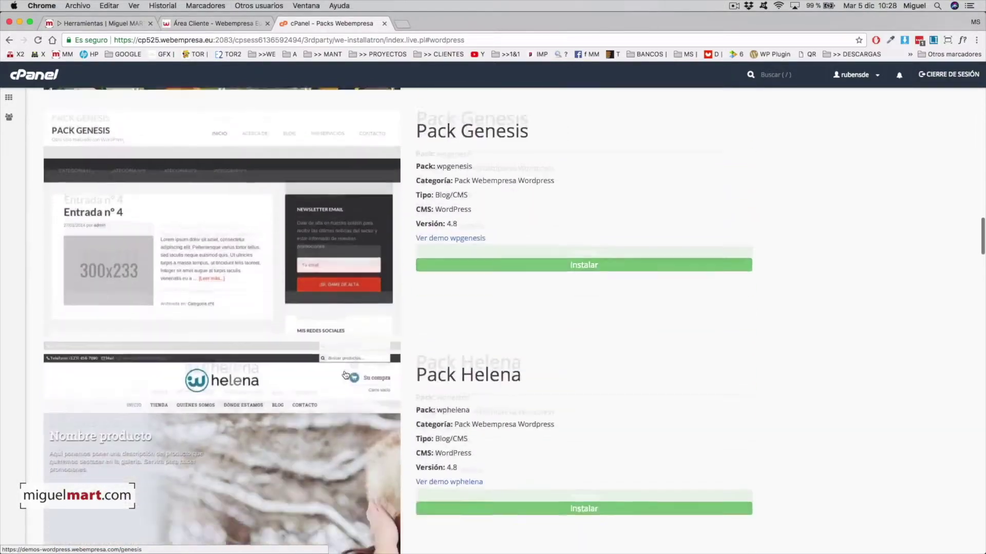
scroll(345, 374, down, 20)
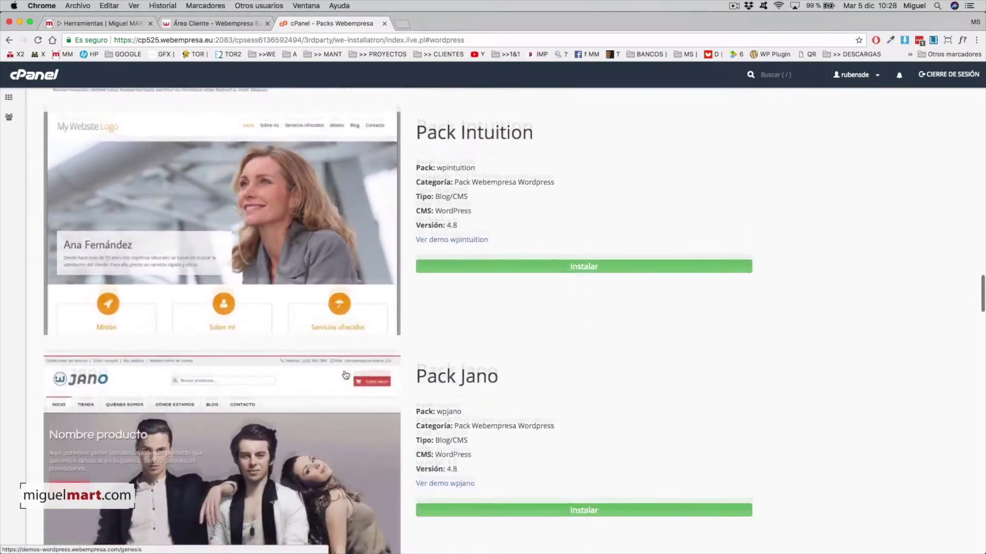
scroll(346, 375, down, 12)
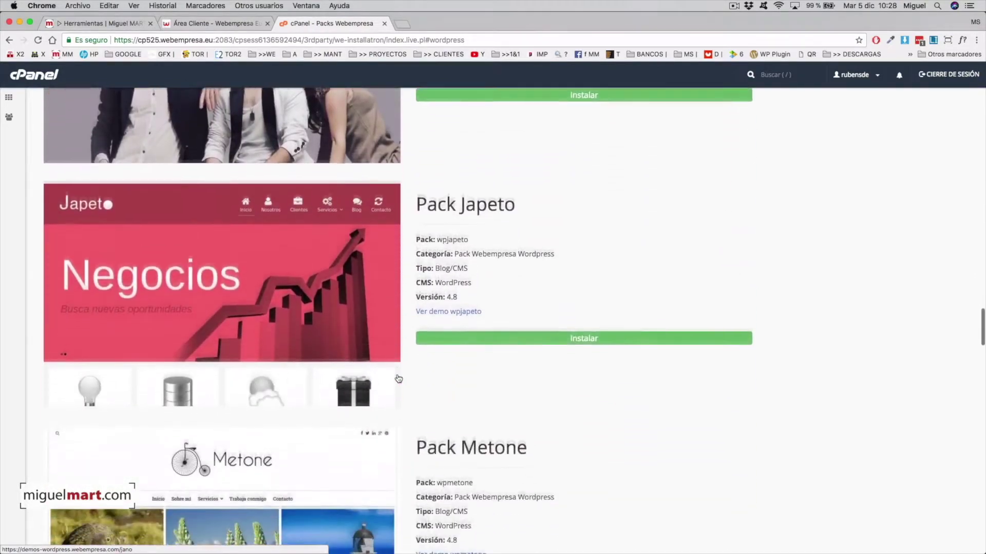
scroll(399, 379, down, 13)
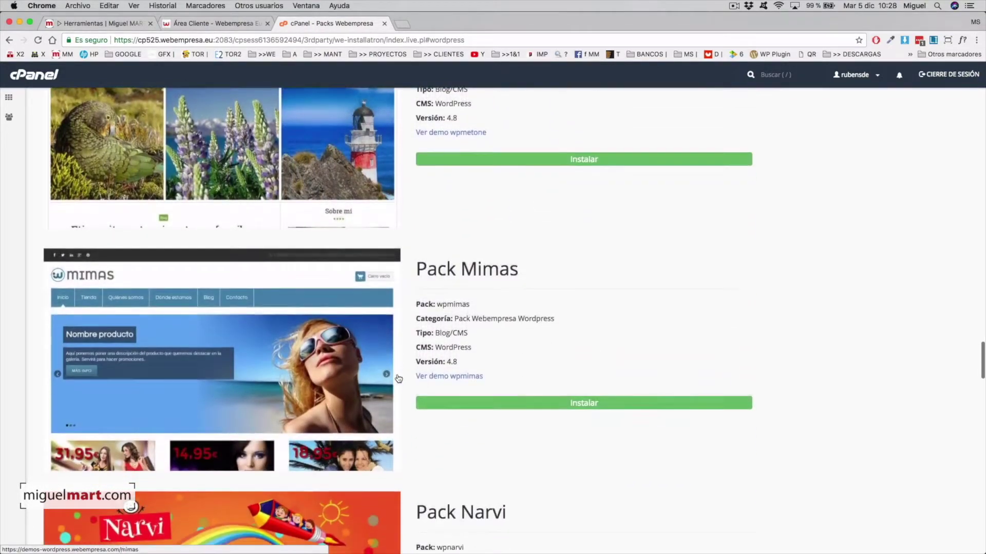
scroll(398, 379, down, 17)
scroll(418, 384, down, 15)
scroll(439, 385, down, 15)
scroll(441, 385, down, 18)
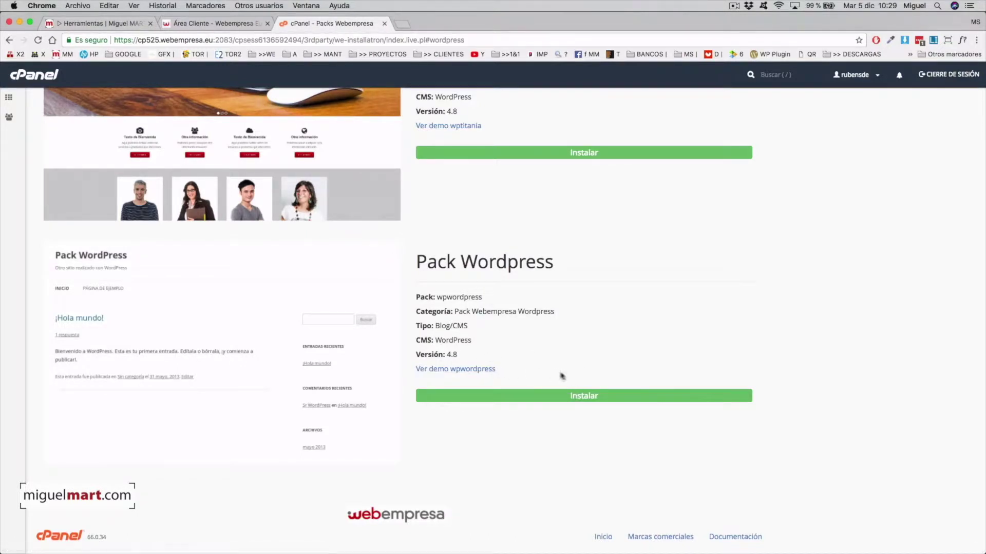
click(591, 398)
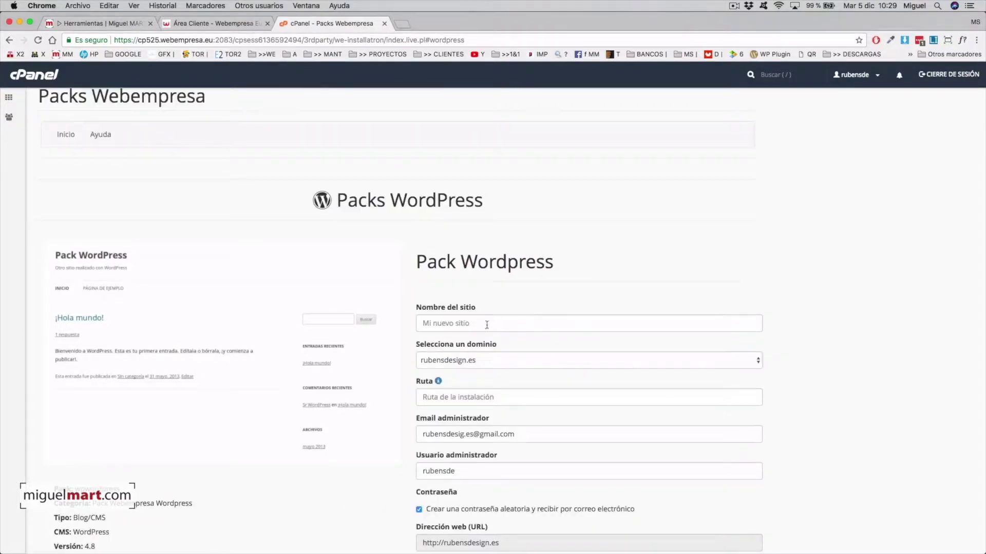
Step: Enter TMP as the site name and tmp as the installation path
click(457, 323)
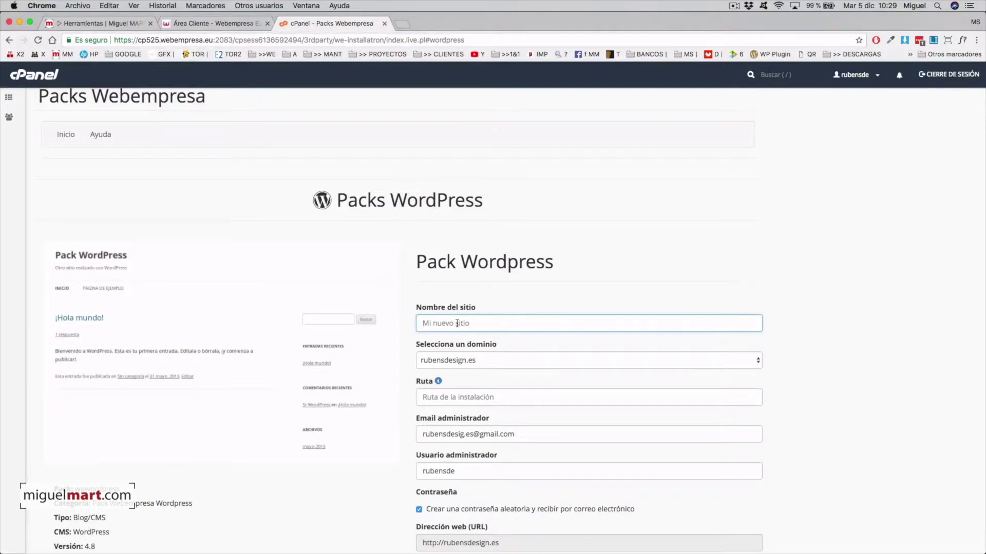
text(T)
scroll(512, 362, down, 3)
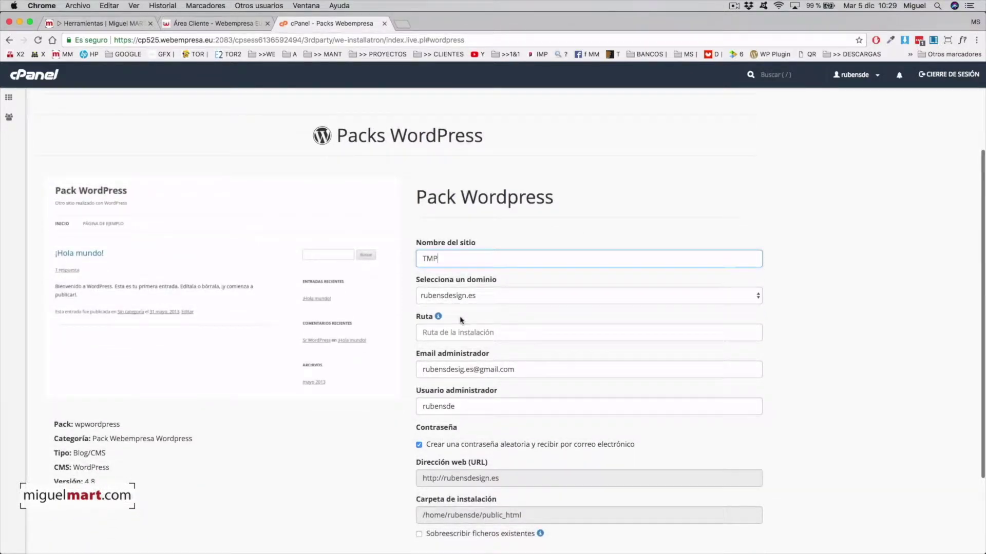
scroll(463, 320, down, 2)
click(448, 293)
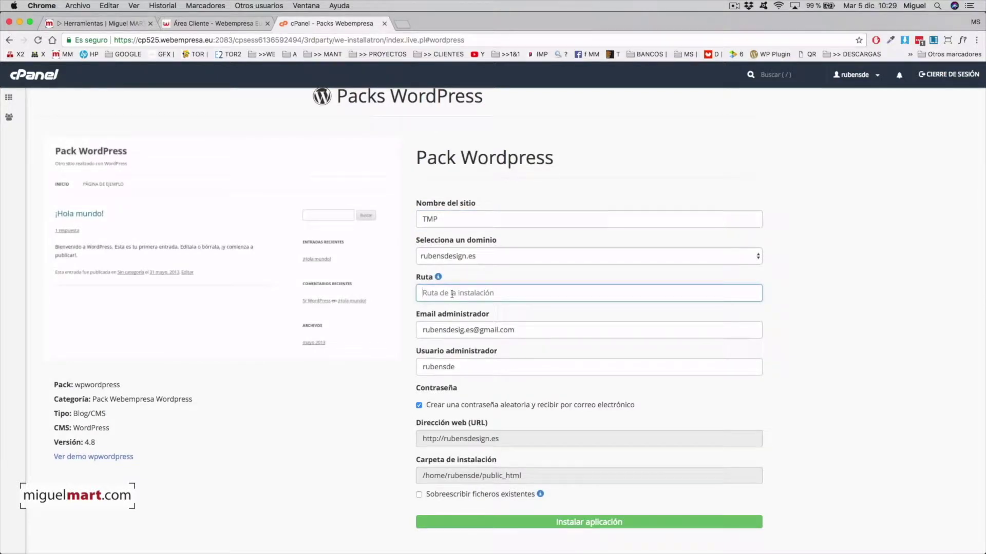
text(tmp)
Step: Set the administrator username to admin and allow overwriting existing files, confirming sí
scroll(471, 298, down, 3)
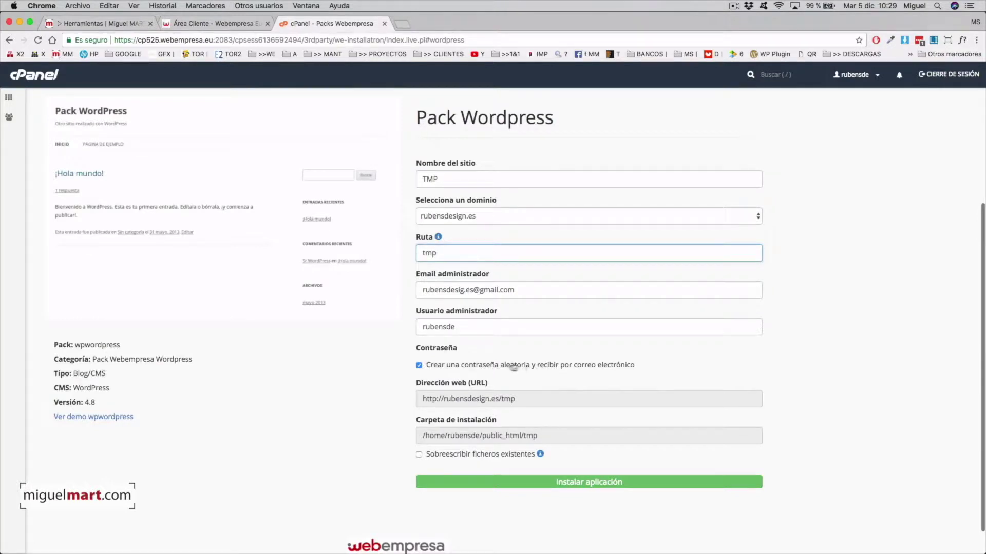
double_click(440, 327)
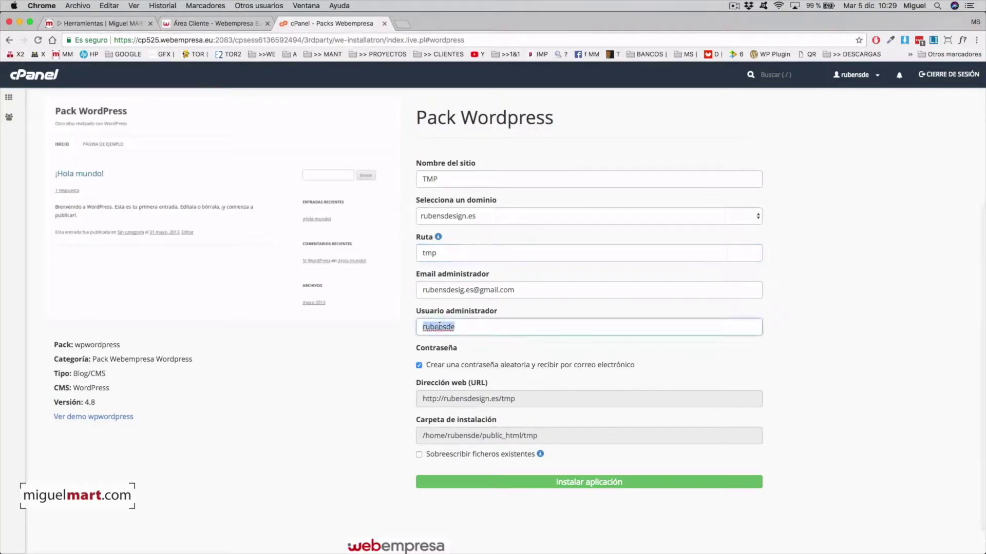
text(admin)
scroll(437, 391, down, 2)
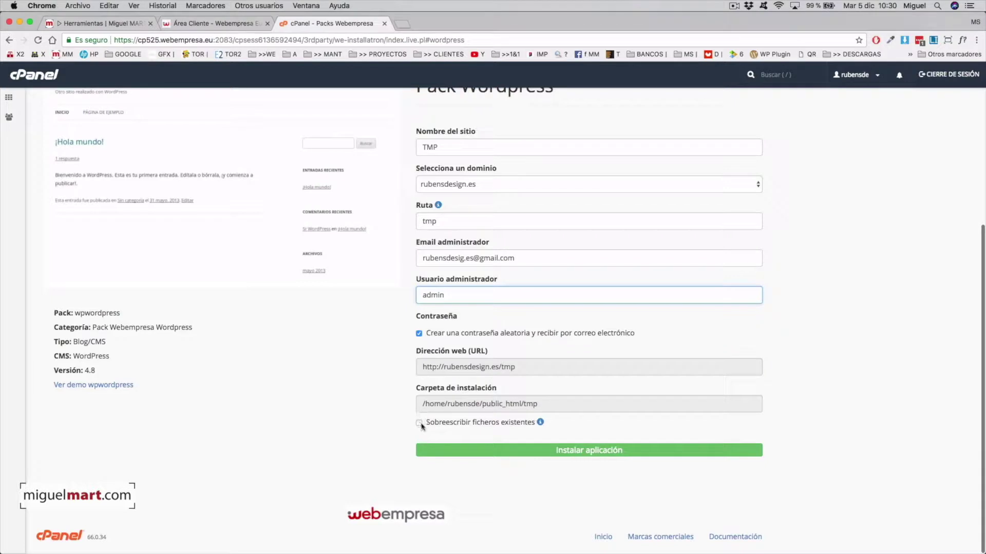
click(419, 423)
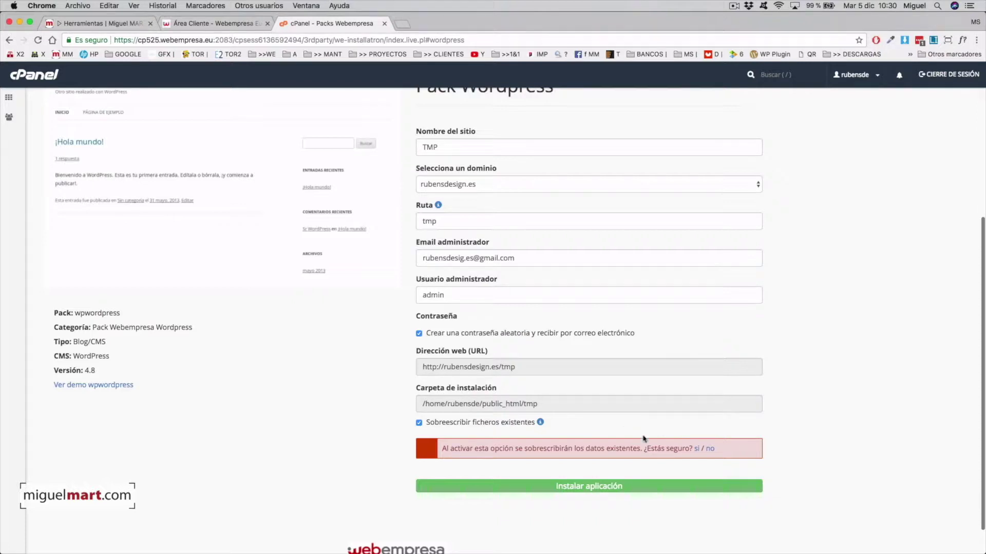
click(697, 449)
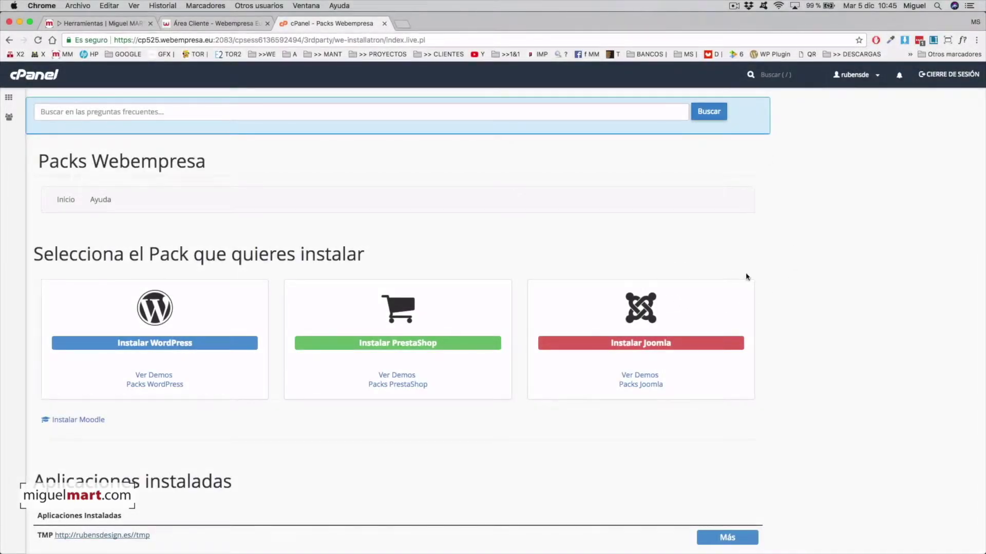
Step: Launch the installed TMP site from Aplicaciones instaladas in a new tab
scroll(586, 372, down, 1)
scroll(586, 371, down, 2)
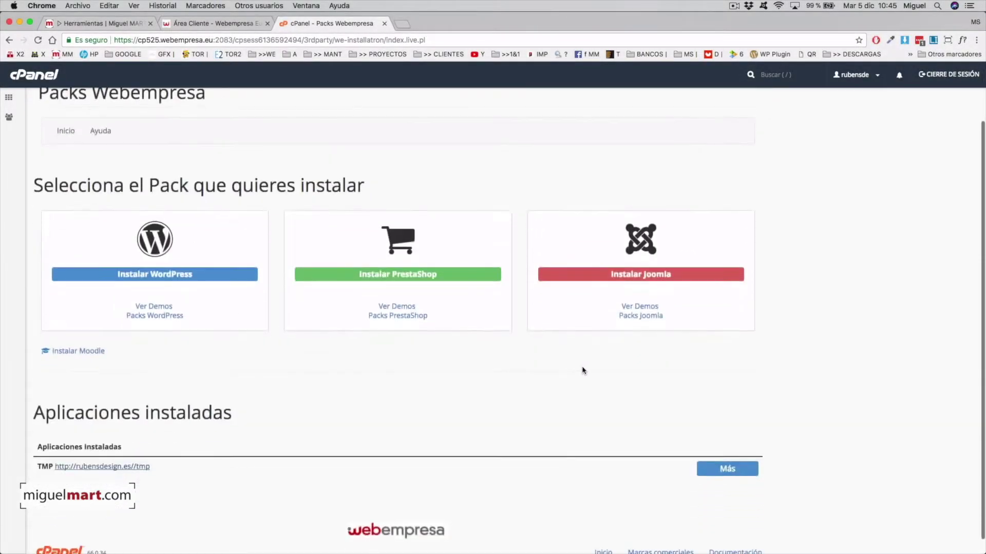
scroll(167, 416, down, 1)
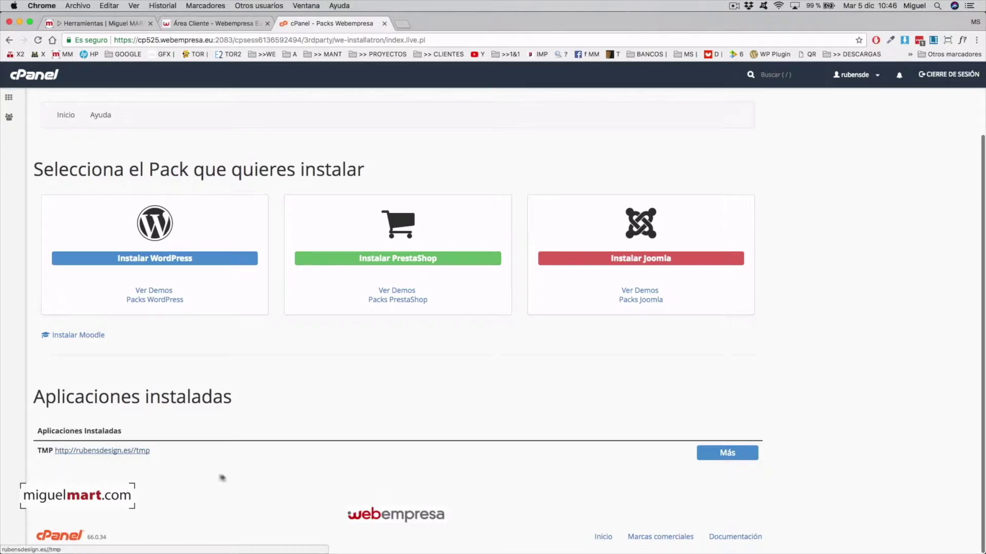
click(139, 452)
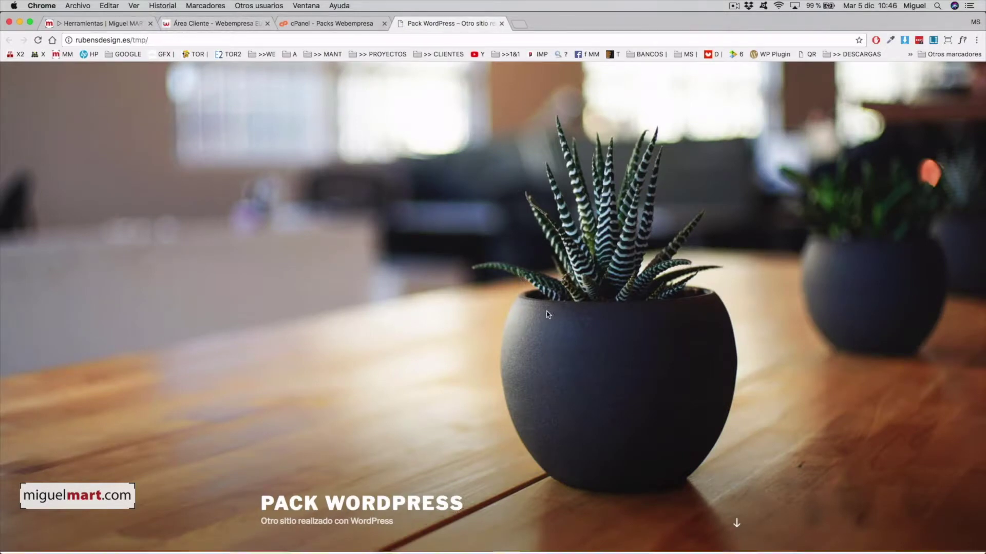
scroll(547, 315, down, 5)
Step: View the ¡Hola mundo! post, then return to the Pack WordPress home page via the site title
scroll(547, 314, down, 5)
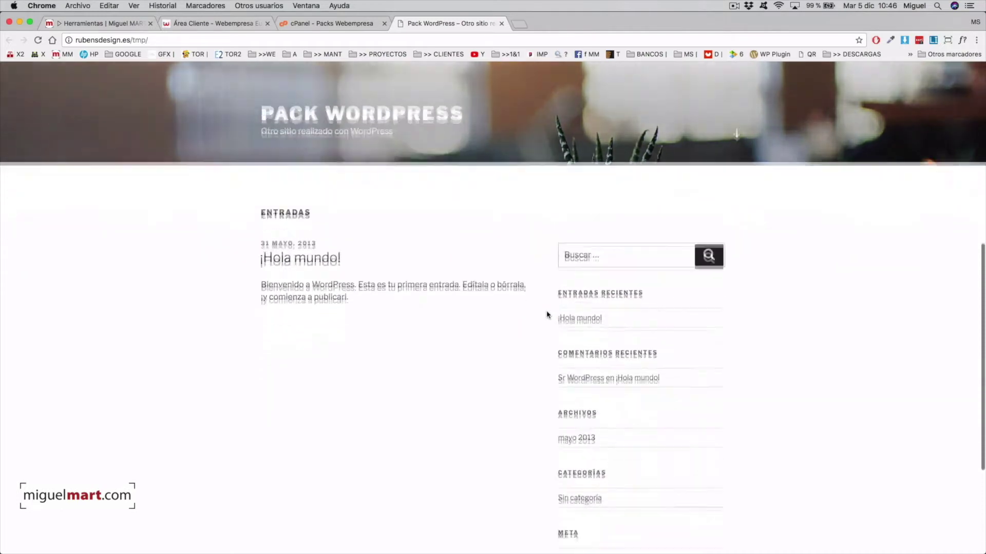
scroll(547, 315, up, 5)
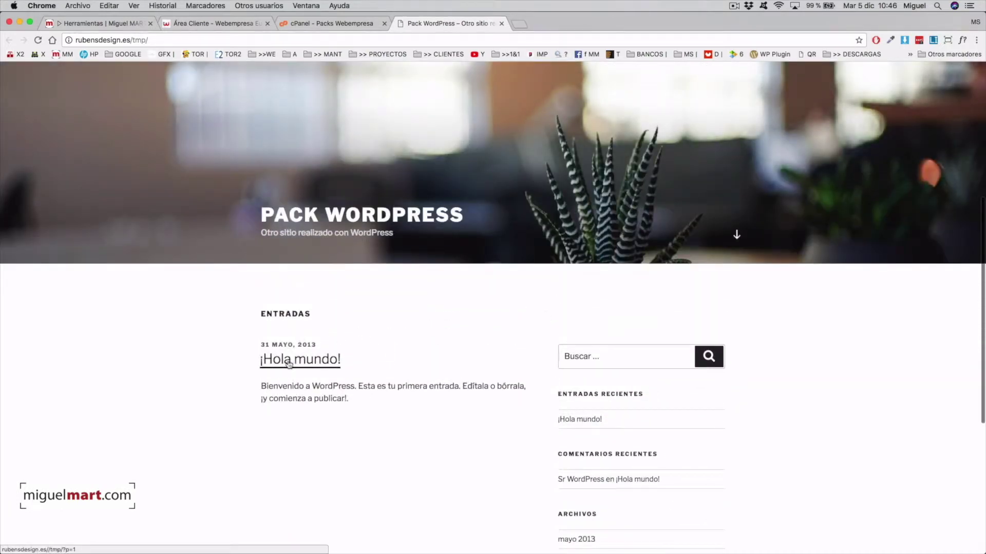
click(289, 363)
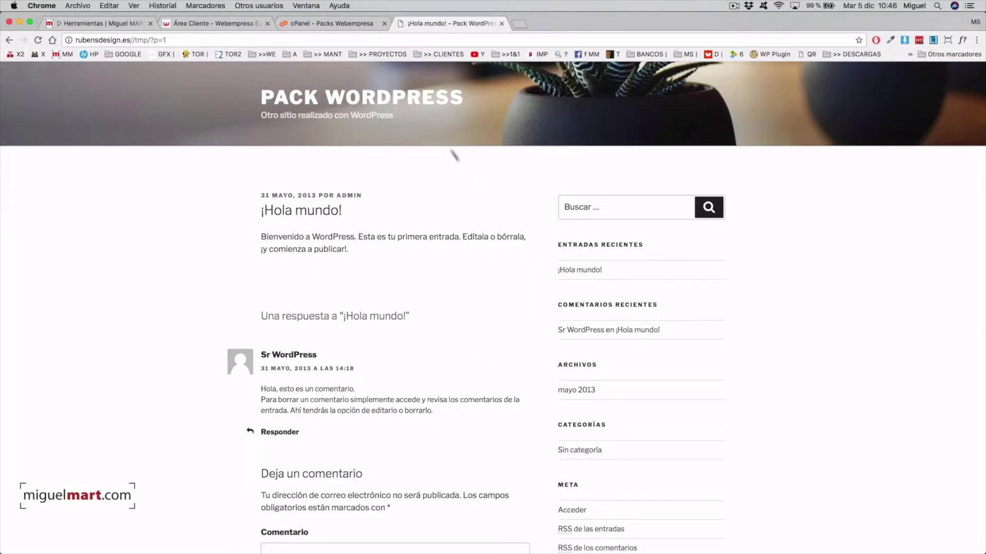
click(384, 100)
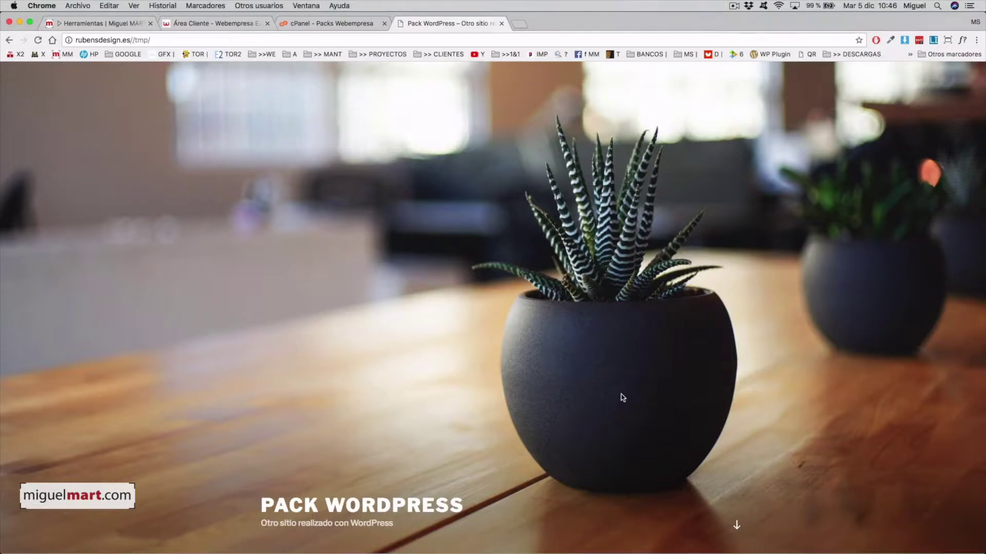
scroll(622, 397, down, 15)
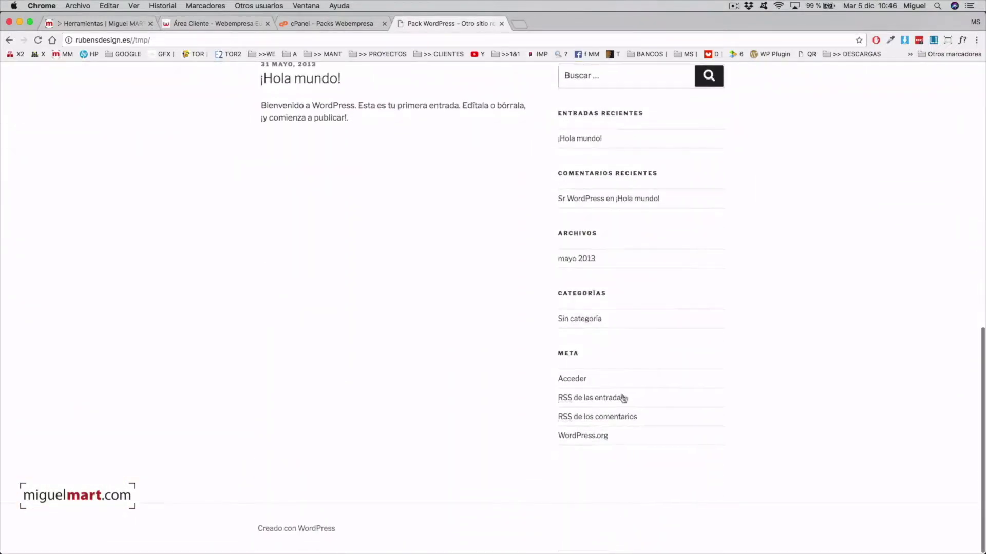
scroll(622, 398, up, 15)
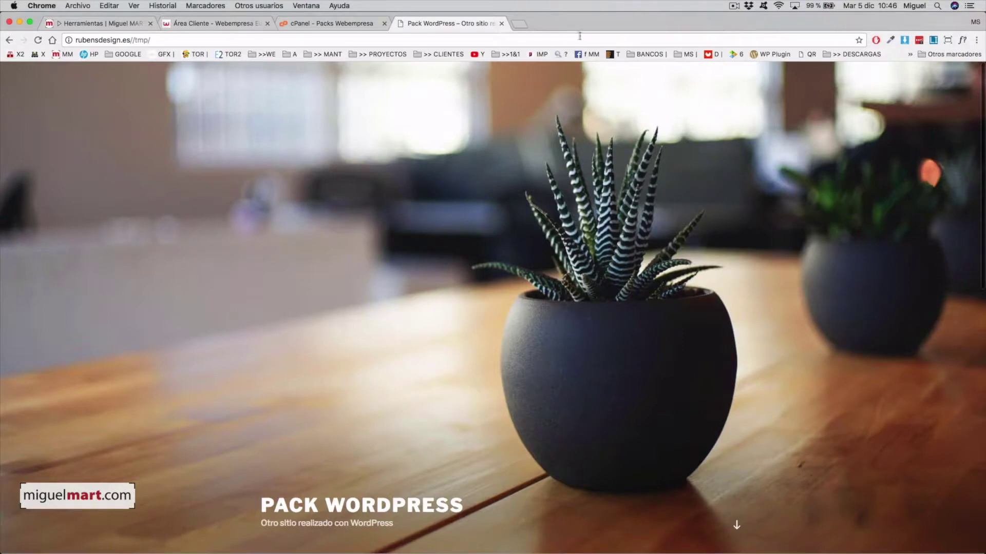
scroll(565, 262, down, 5)
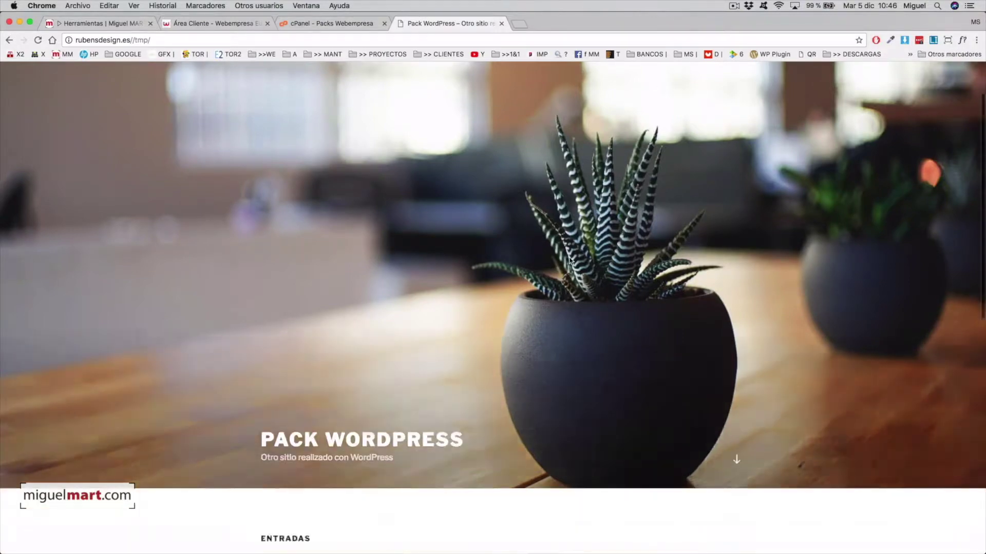
scroll(570, 261, up, 5)
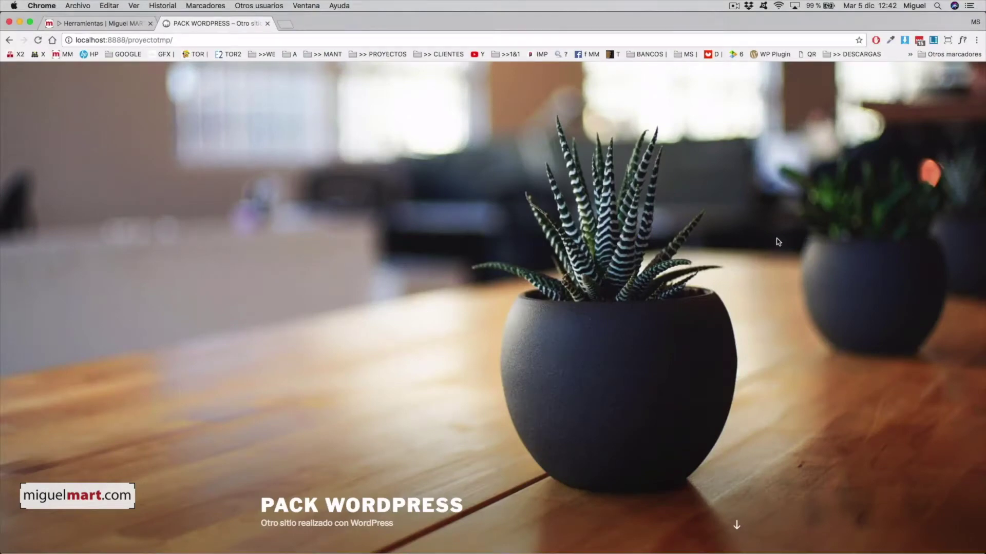
scroll(770, 238, down, 7)
scroll(770, 241, up, 7)
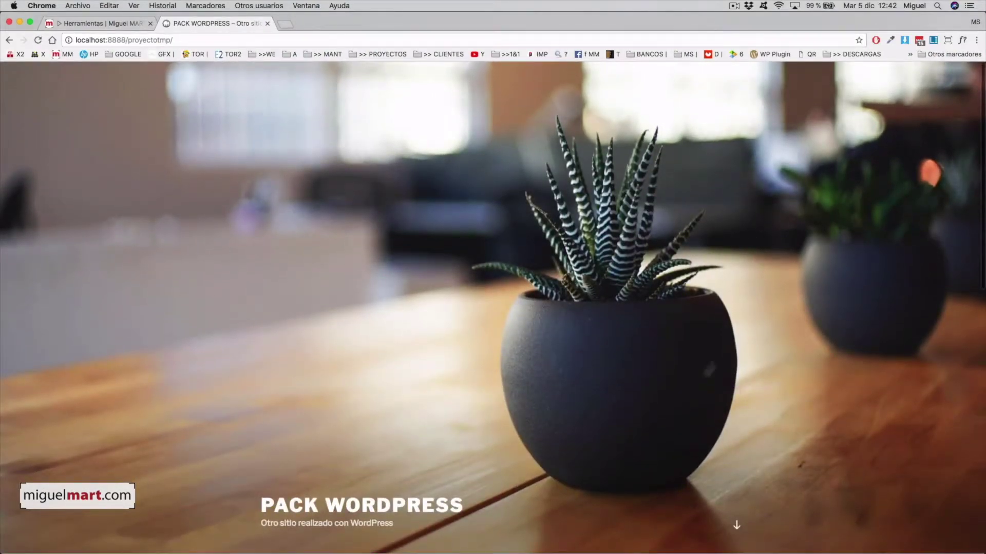
scroll(586, 260, down, 6)
scroll(586, 260, up, 6)
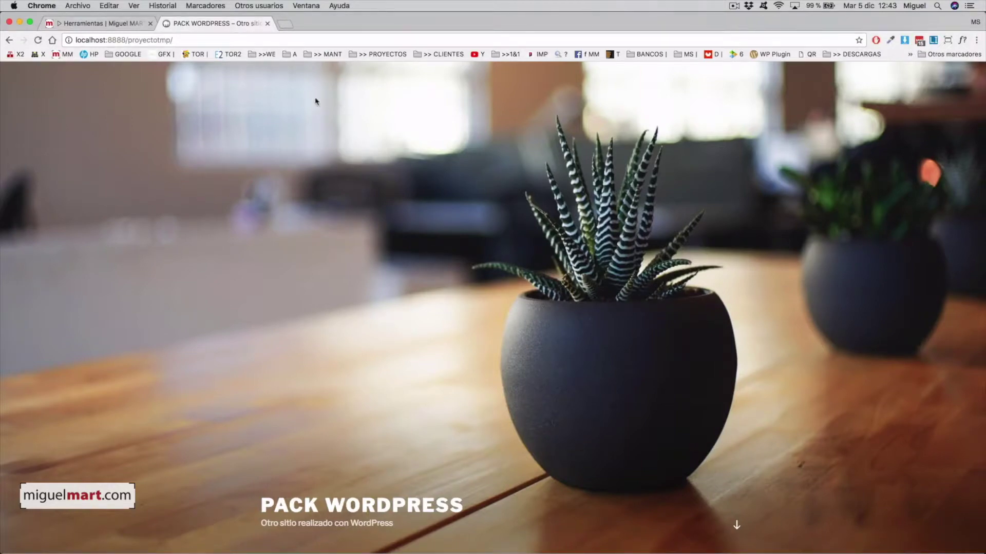
Step: Switch to the Herramientas page and scroll toward the '3º – La portada de tu Web – El Theme' section
click(128, 23)
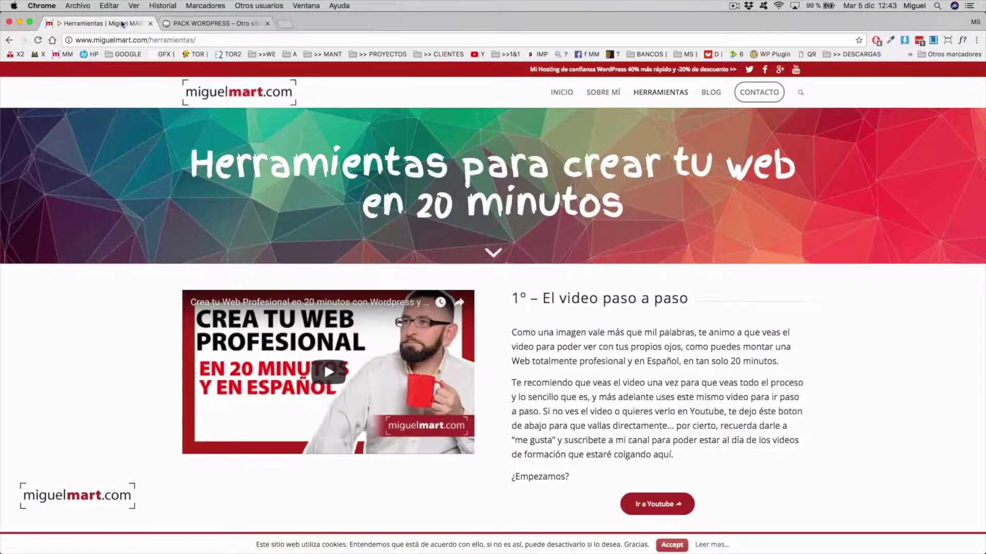
scroll(324, 371, down, 1)
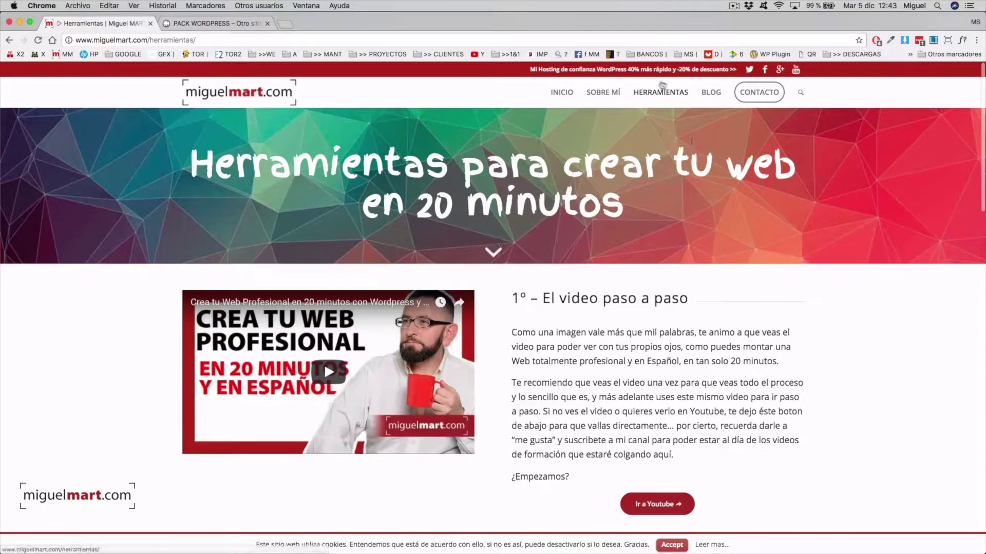
scroll(652, 329, down, 3)
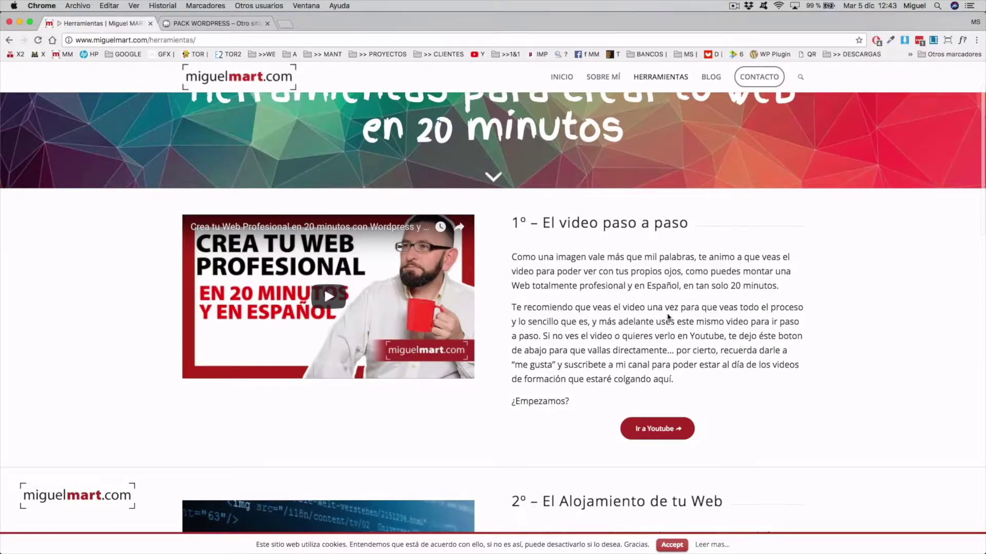
scroll(672, 315, down, 6)
scroll(676, 311, down, 6)
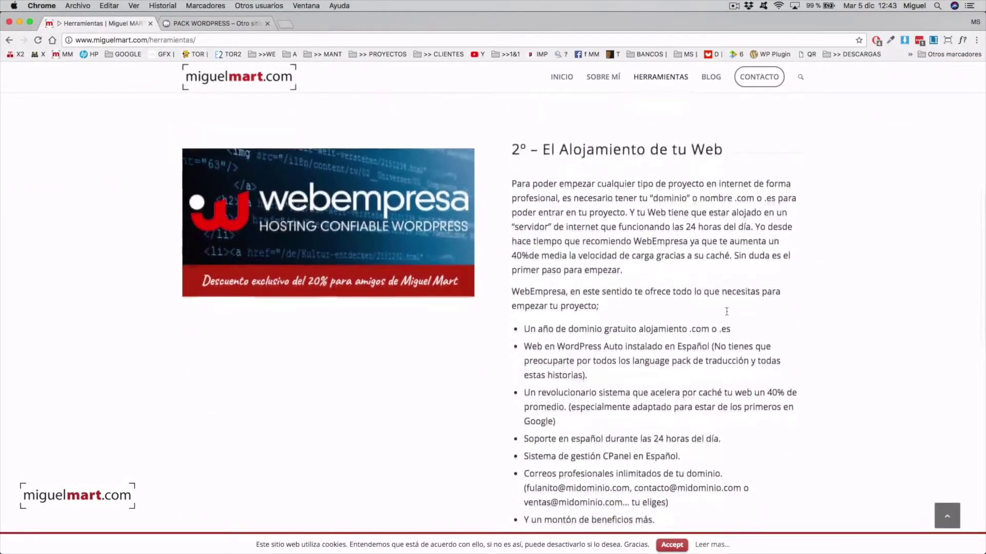
scroll(727, 315, down, 1)
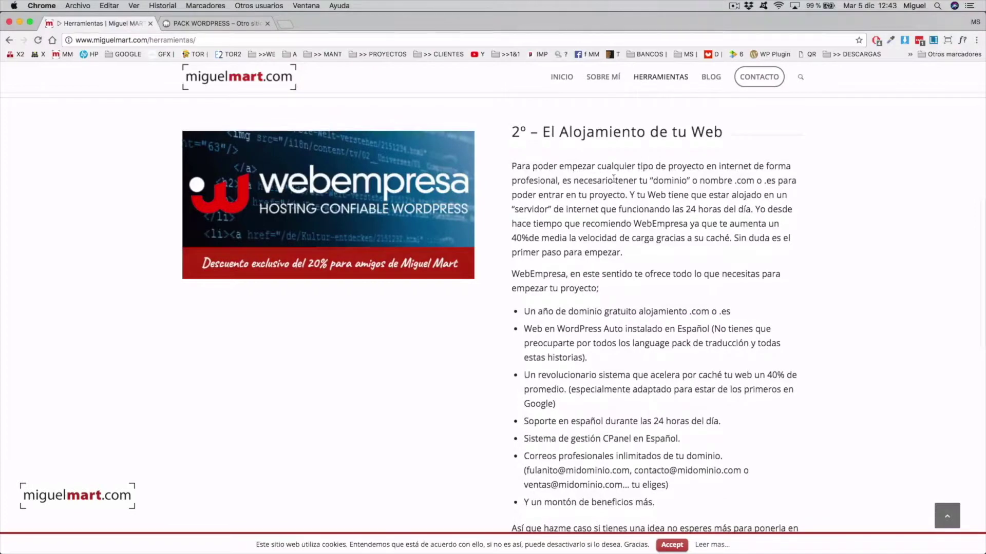
scroll(614, 179, down, 1)
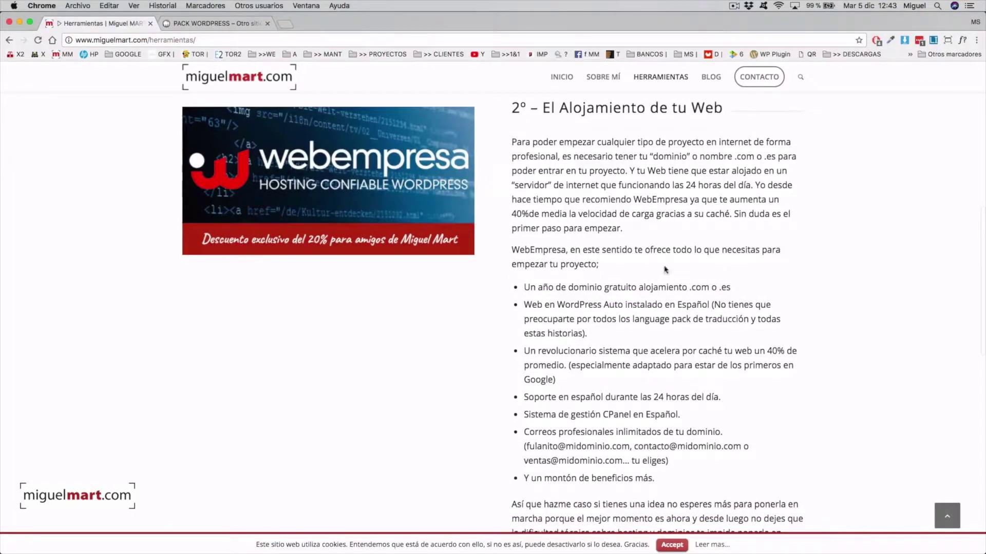
scroll(664, 269, down, 5)
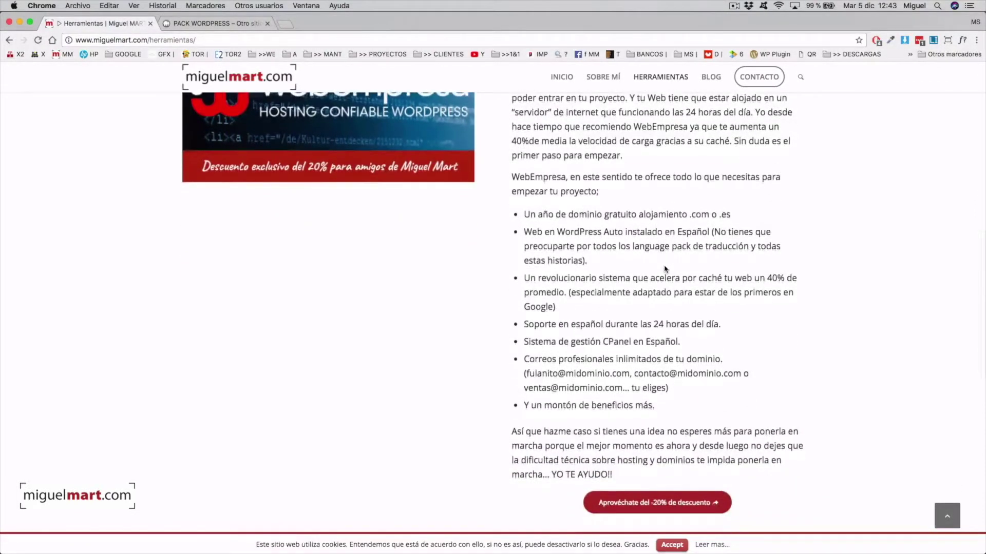
scroll(664, 268, down, 11)
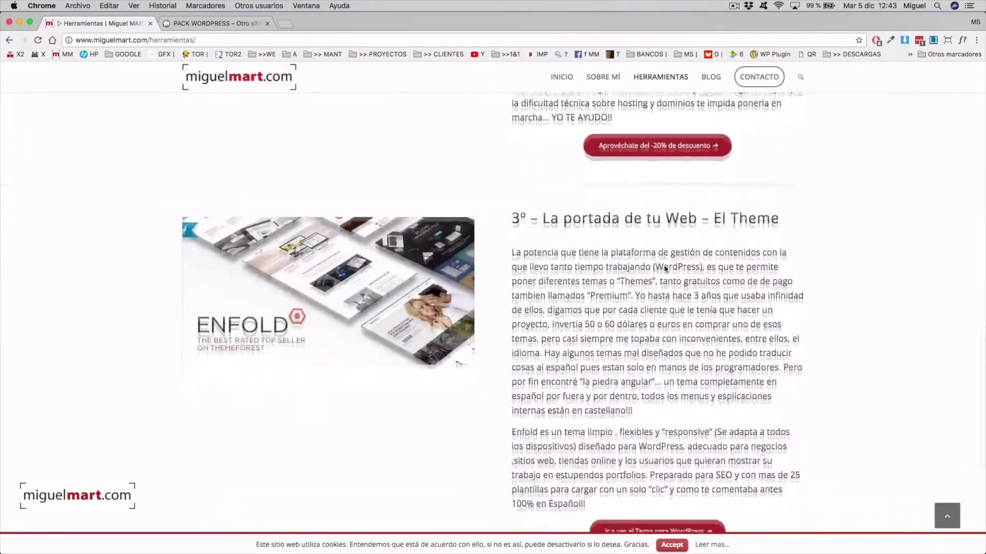
scroll(664, 268, down, 1)
scroll(664, 266, up, 1)
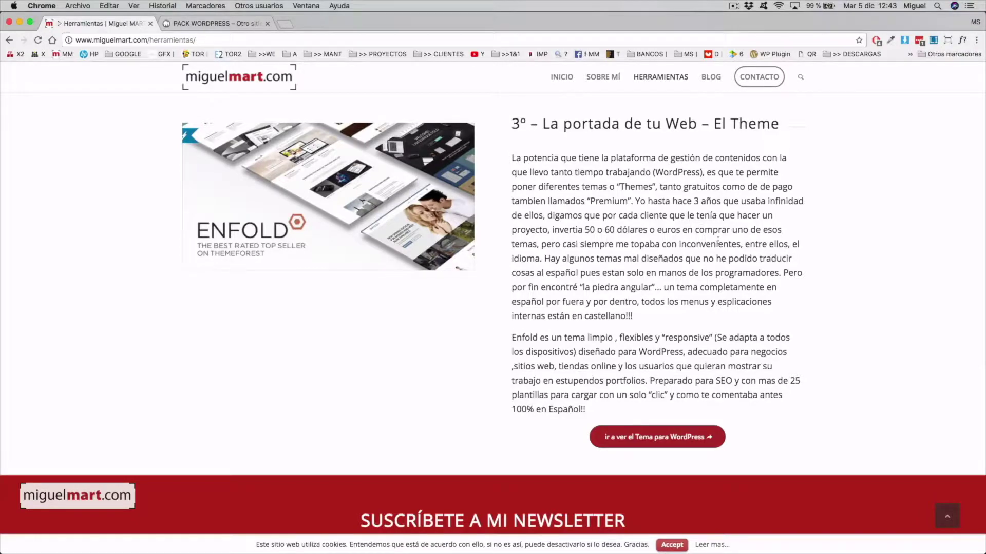
Step: Follow the Enfold theme recommendation to its ThemeForest page
scroll(718, 240, down, 3)
scroll(717, 241, up, 3)
scroll(718, 241, down, 1)
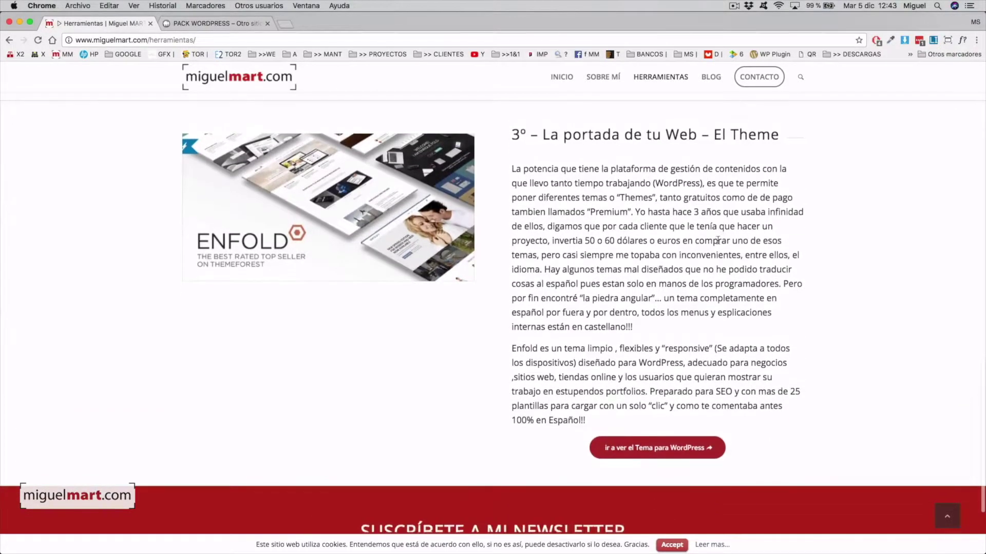
scroll(718, 240, down, 1)
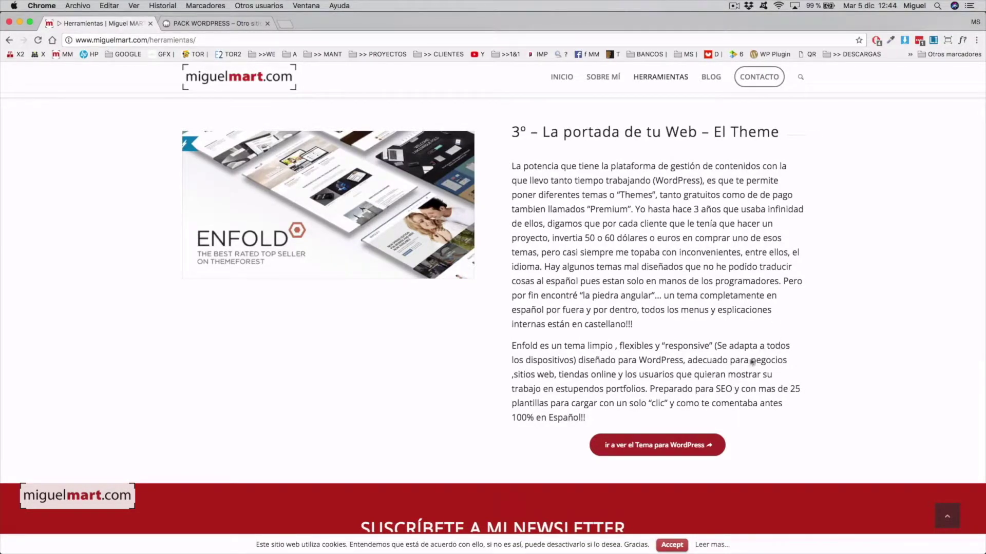
click(666, 448)
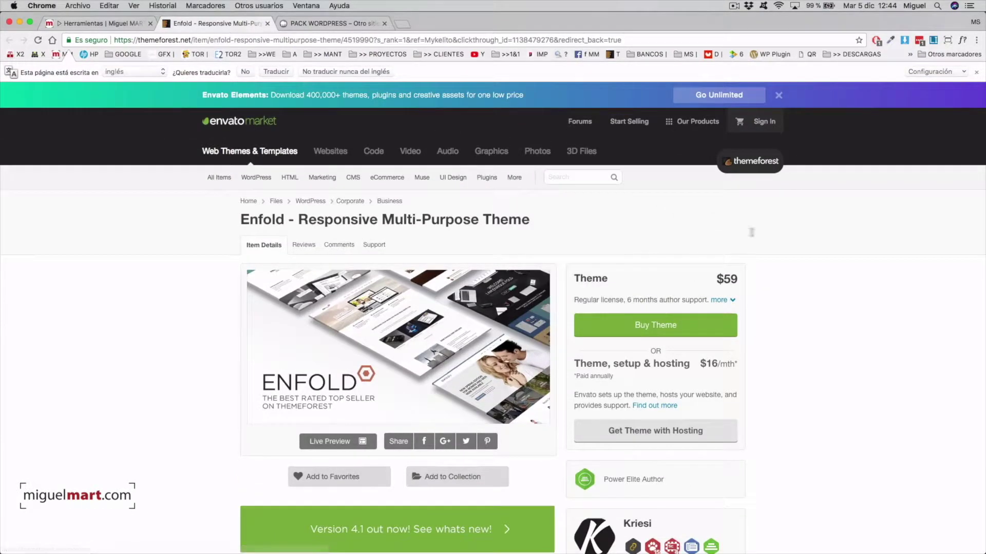
scroll(803, 248, down, 2)
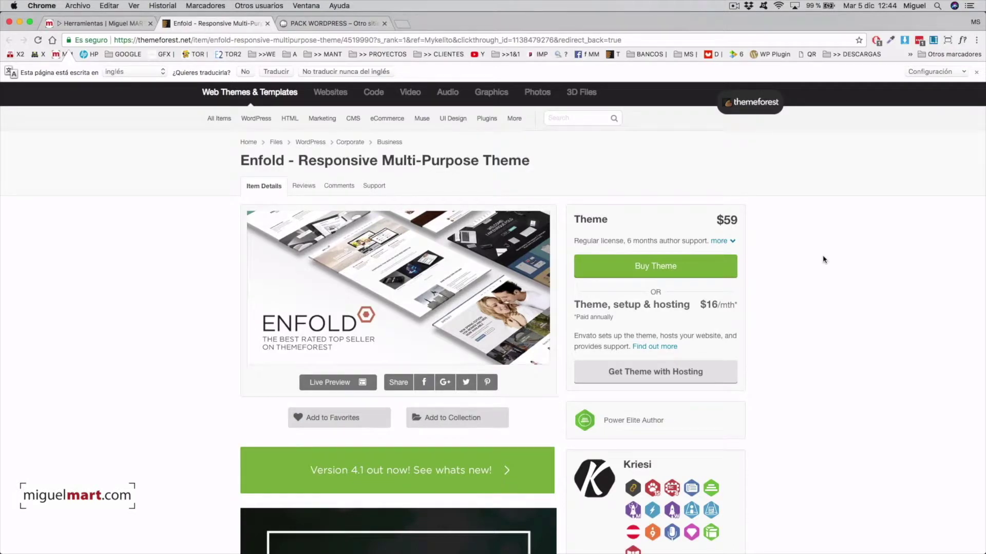
scroll(816, 259, up, 1)
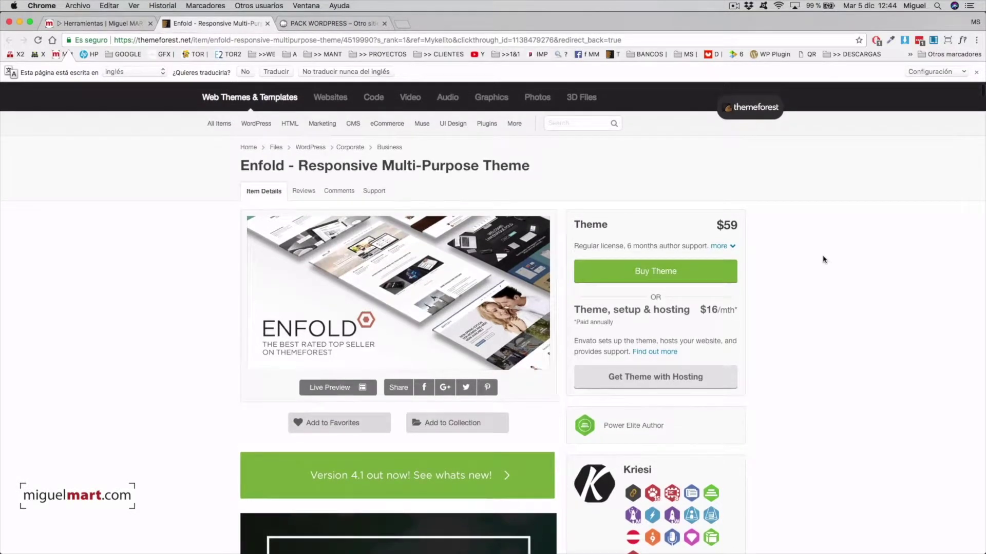
scroll(812, 258, down, 1)
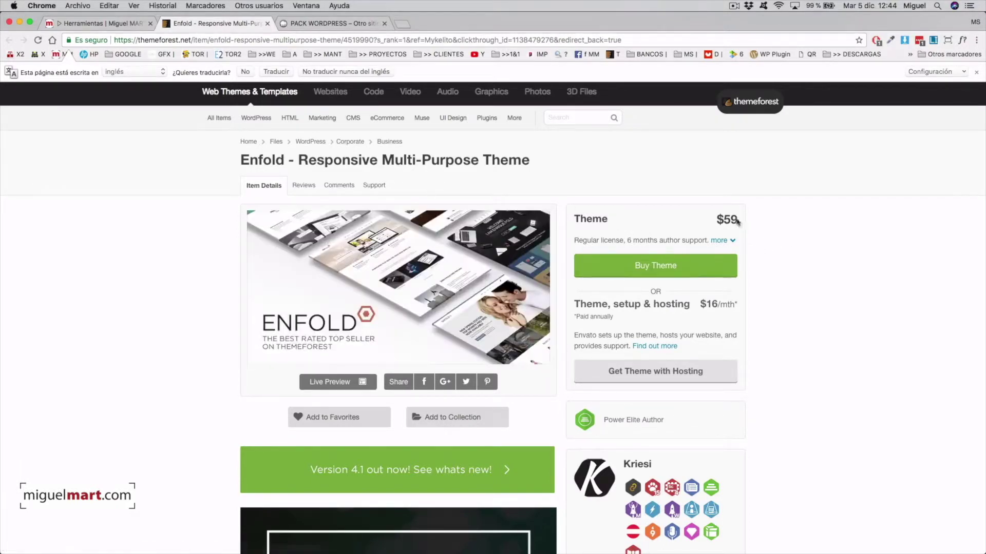
drag(736, 219, 728, 218)
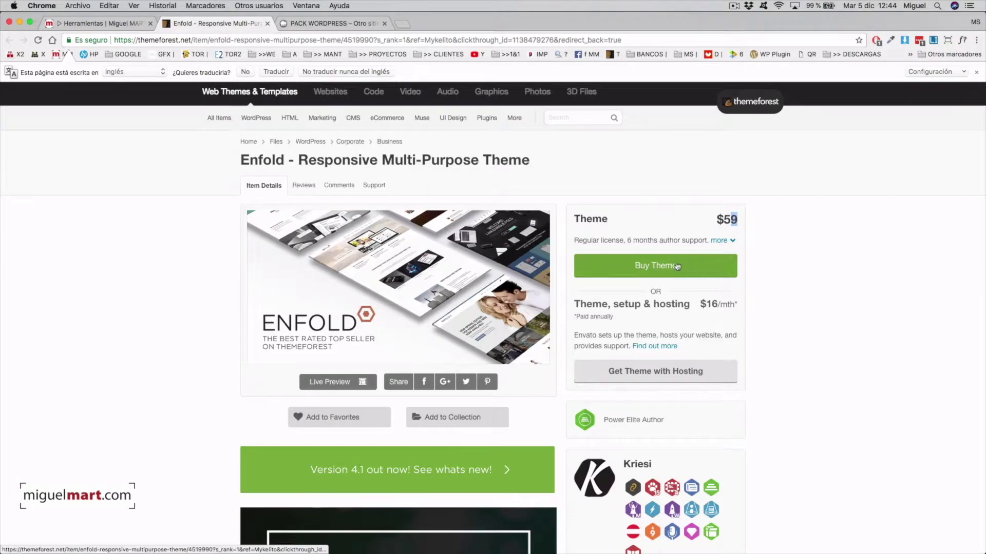
scroll(791, 268, down, 2)
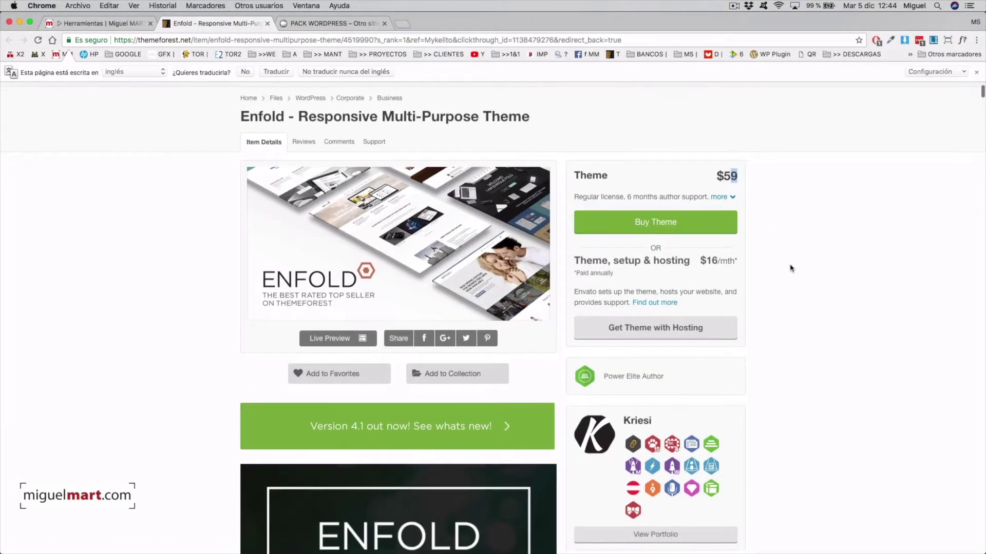
scroll(791, 267, up, 2)
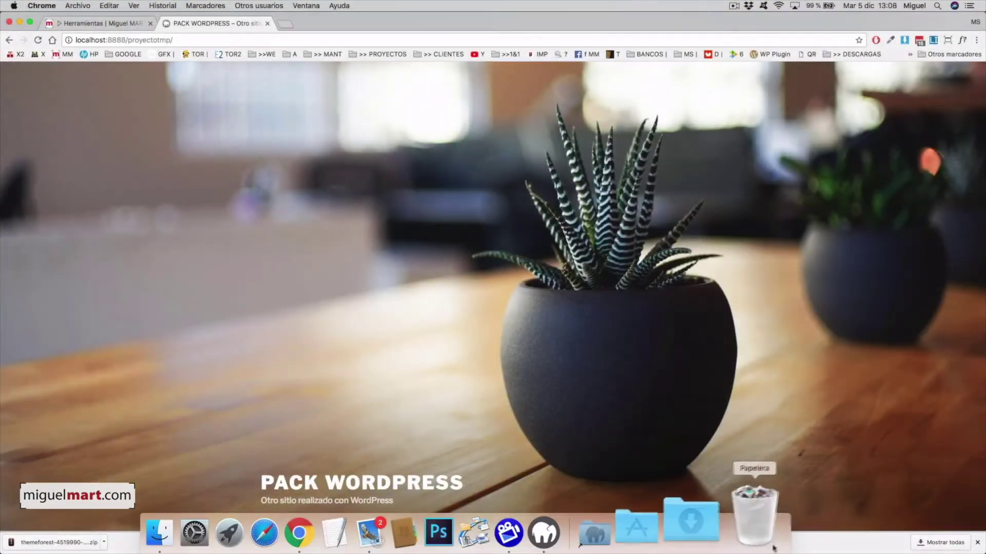
Step: Show the Descargas folder in an enlarged Finder window and select the Enfold zip
click(726, 529)
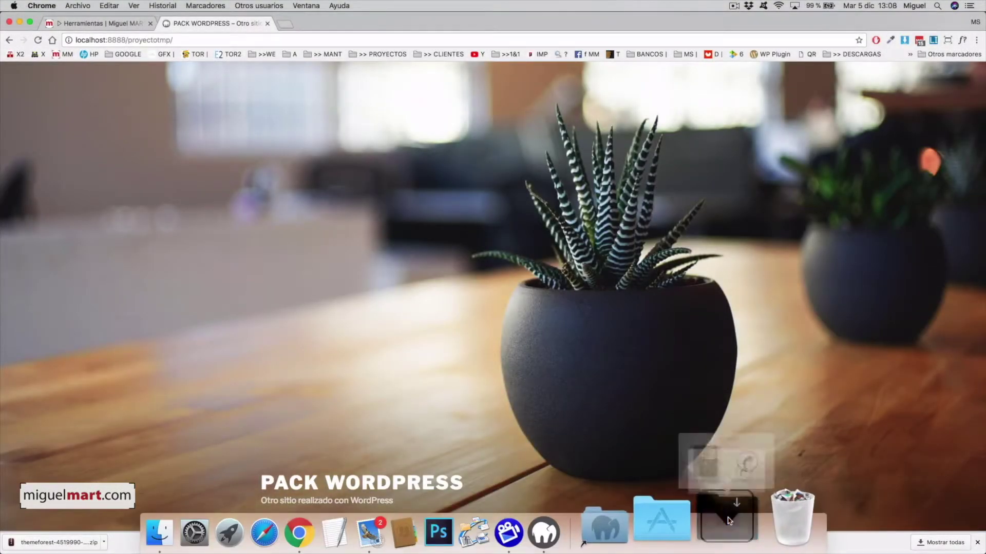
click(748, 433)
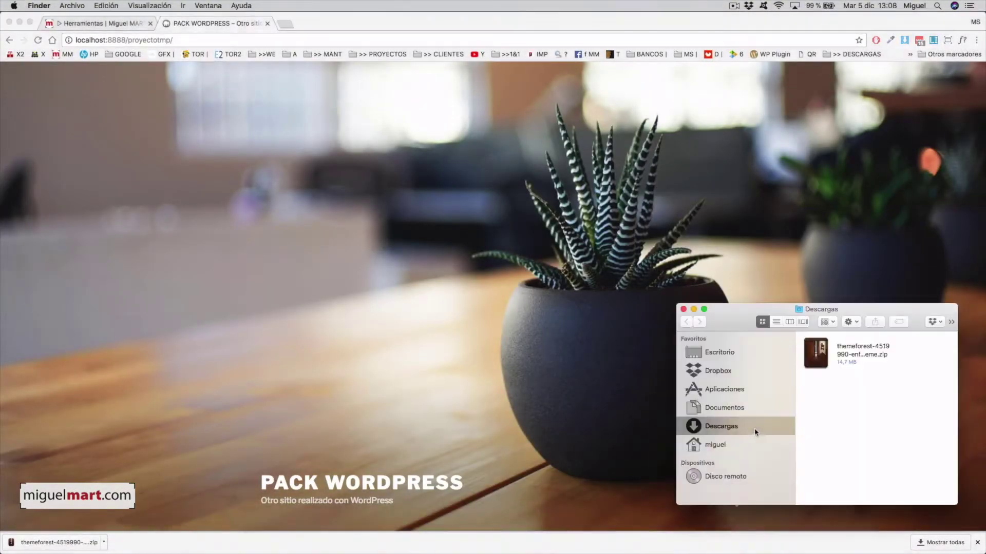
drag(675, 303, 555, 235)
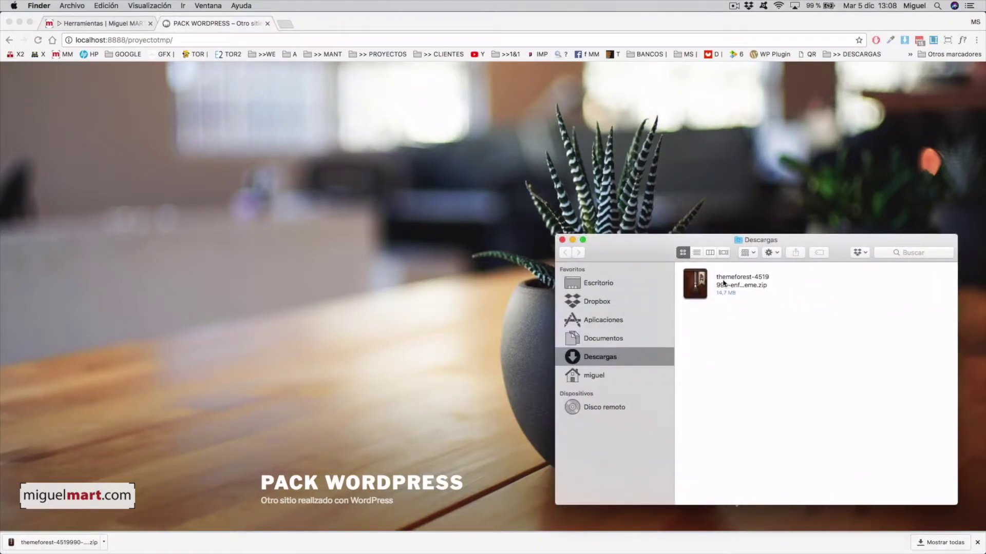
click(724, 282)
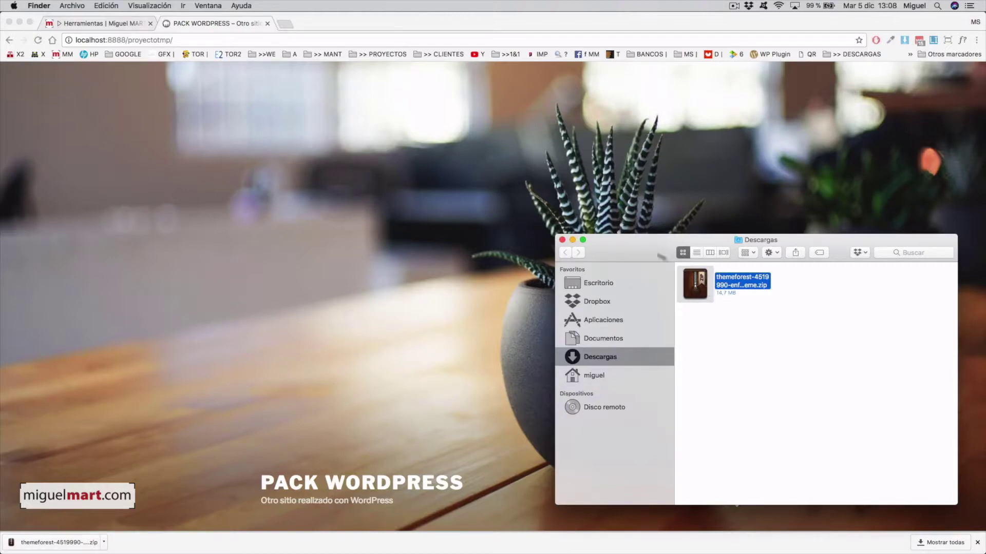
Step: Bring Chrome back to the local proyectotmp site, with the caret at the end of its address
click(445, 177)
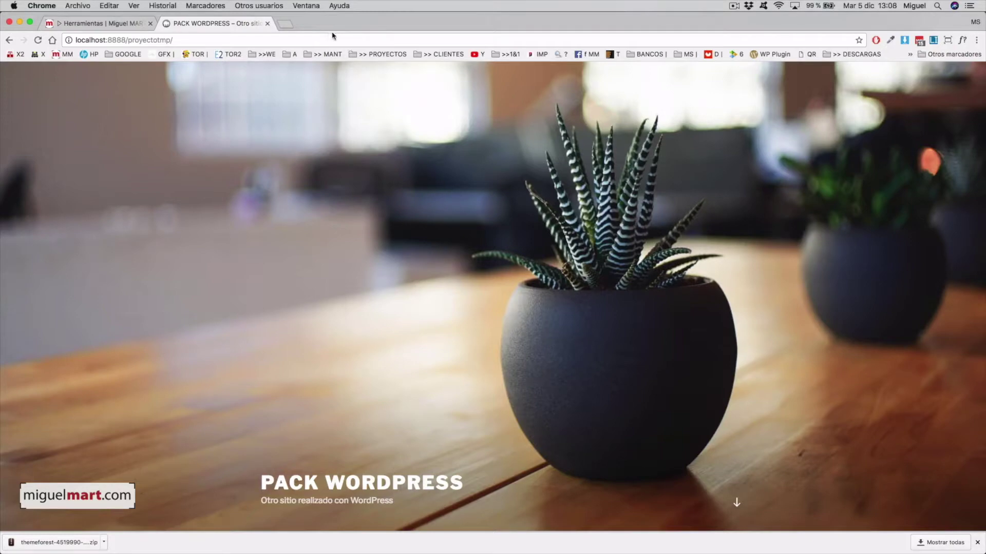
click(329, 39)
click(329, 40)
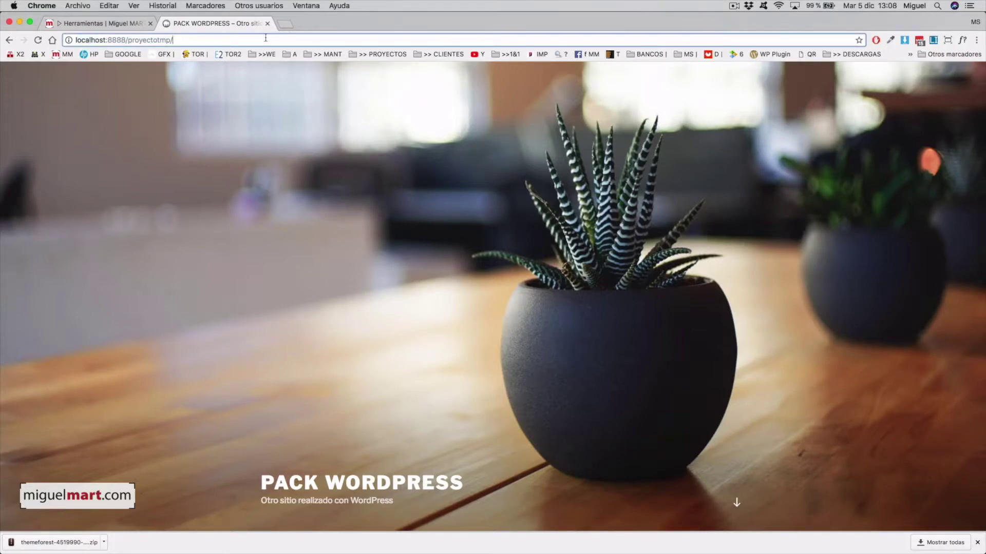
Step: Go to wp-admin and log in with the administrator username and password
text(wp-ad)
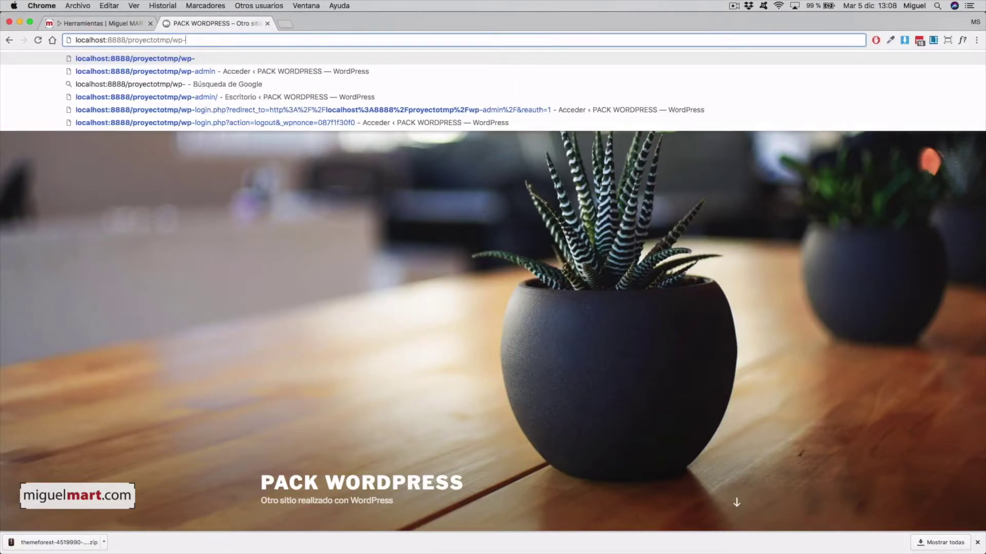
text(min)
key(Return)
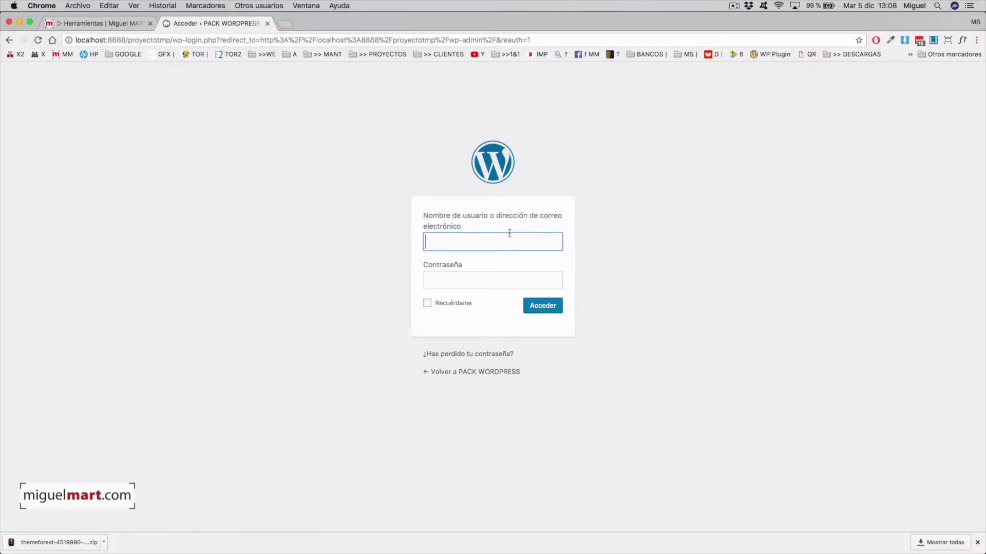
text(admin)
key(Tab)
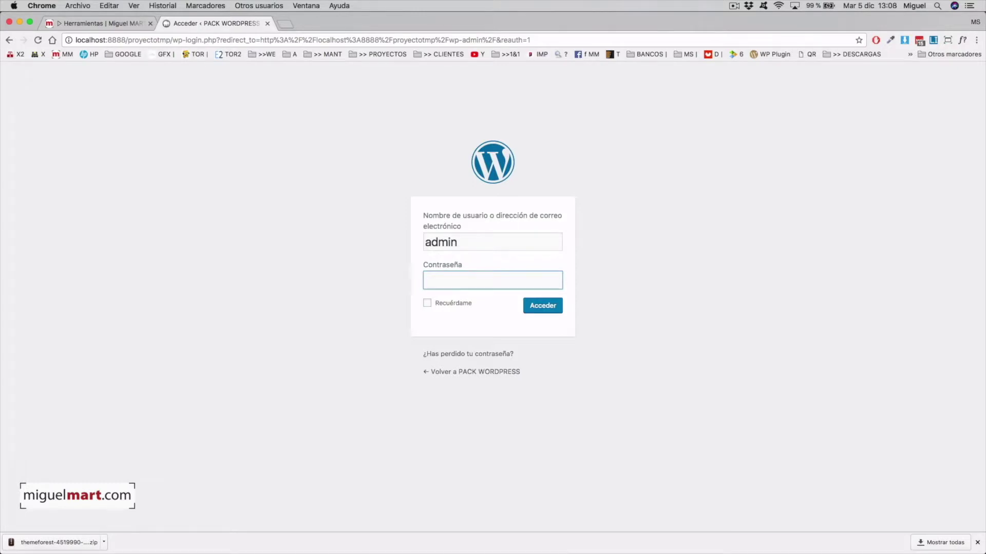
text(••••••••••••••)
key(Return)
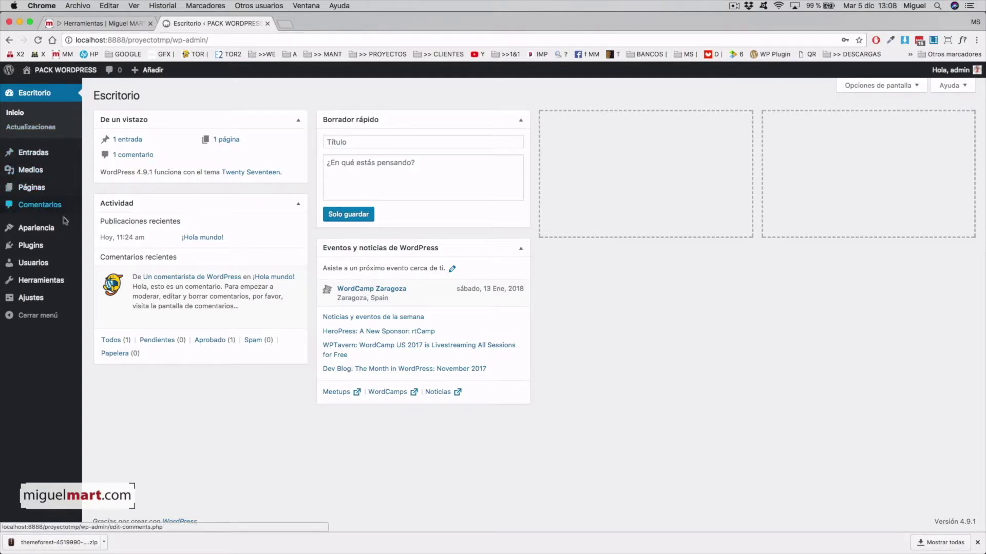
Step: Go to Temas > Añadir nuevo and bring up the theme upload form
mouse_move(49, 236)
click(100, 231)
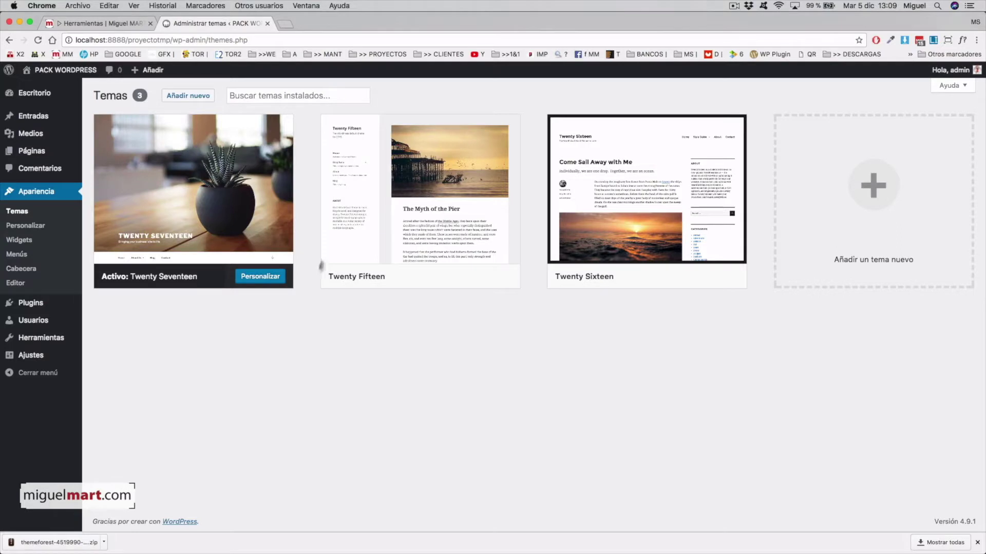
click(201, 97)
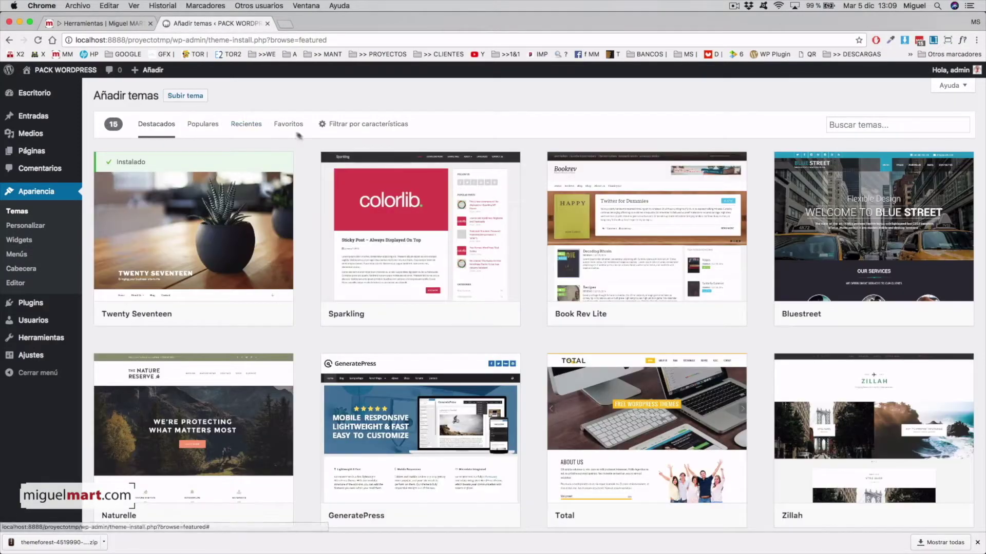
scroll(532, 432, down, 5)
scroll(526, 419, up, 5)
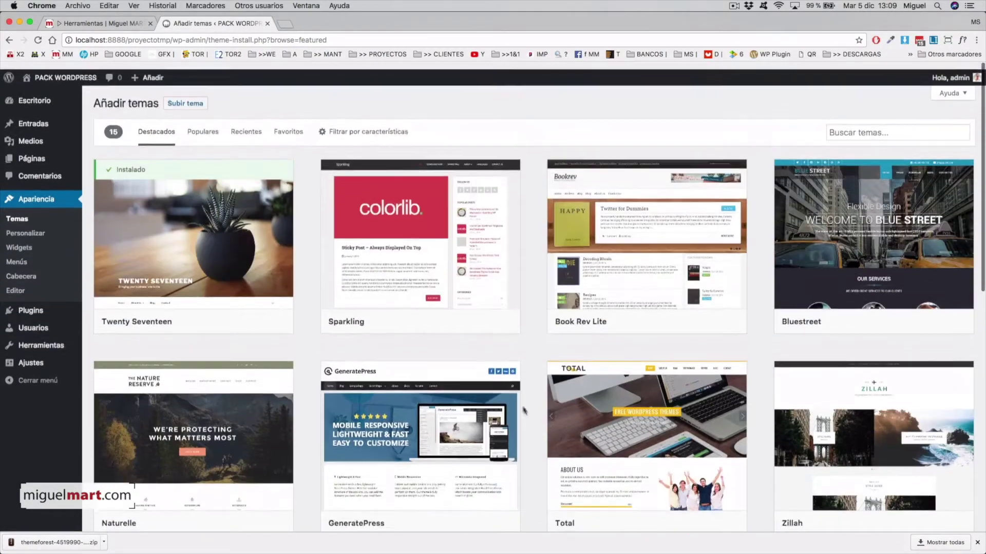
click(199, 99)
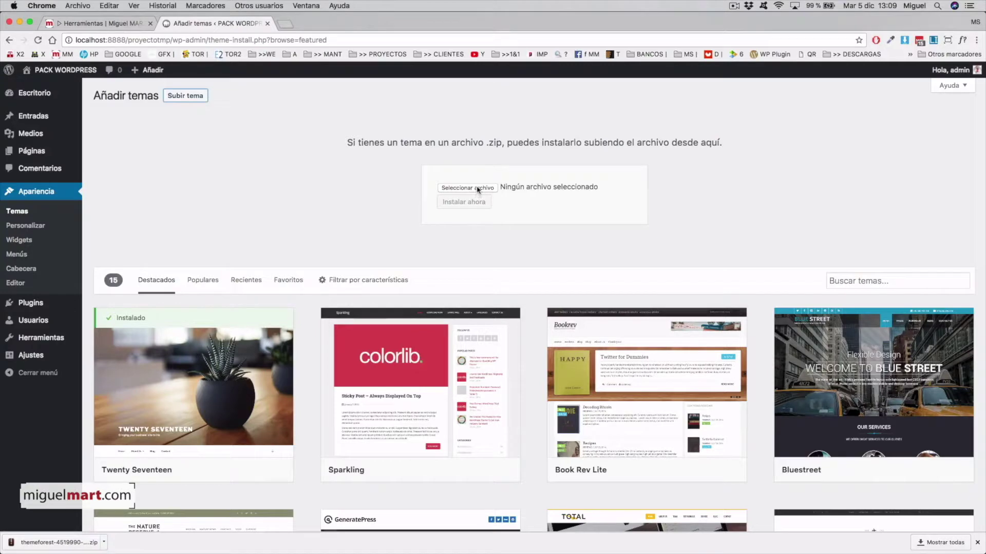
Step: Drag the Enfold themeforest zip from Descargas onto the upload box
mouse_move(784, 553)
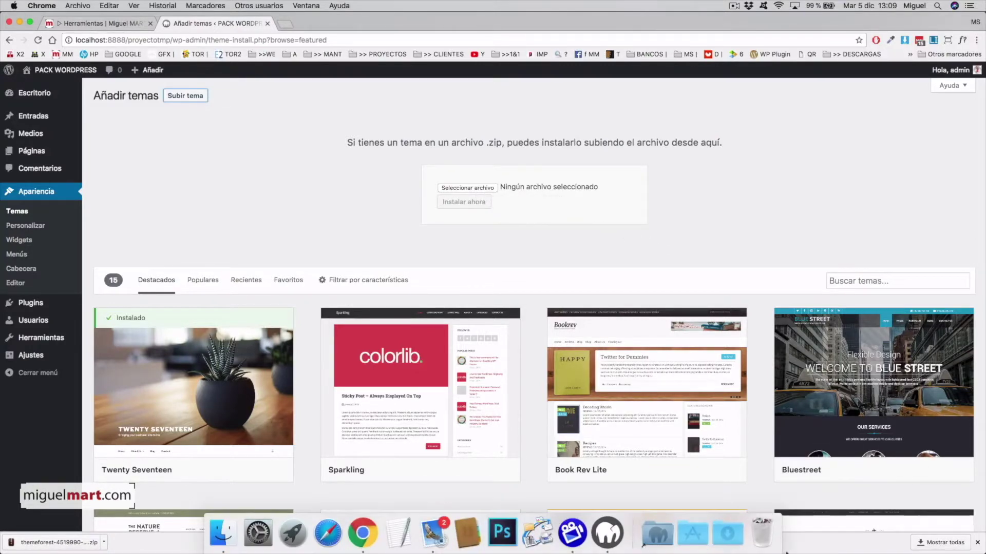
click(727, 534)
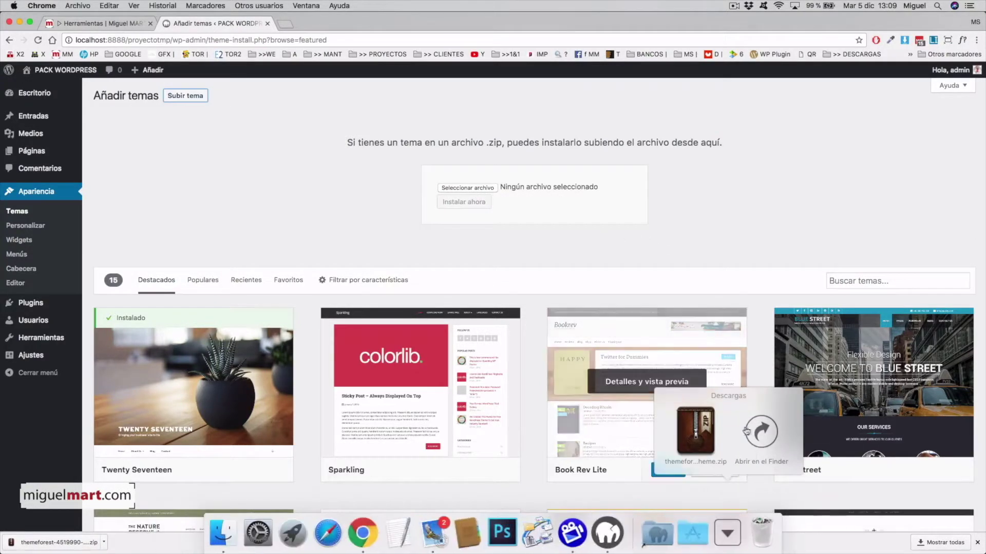
click(744, 431)
drag(695, 281, 492, 189)
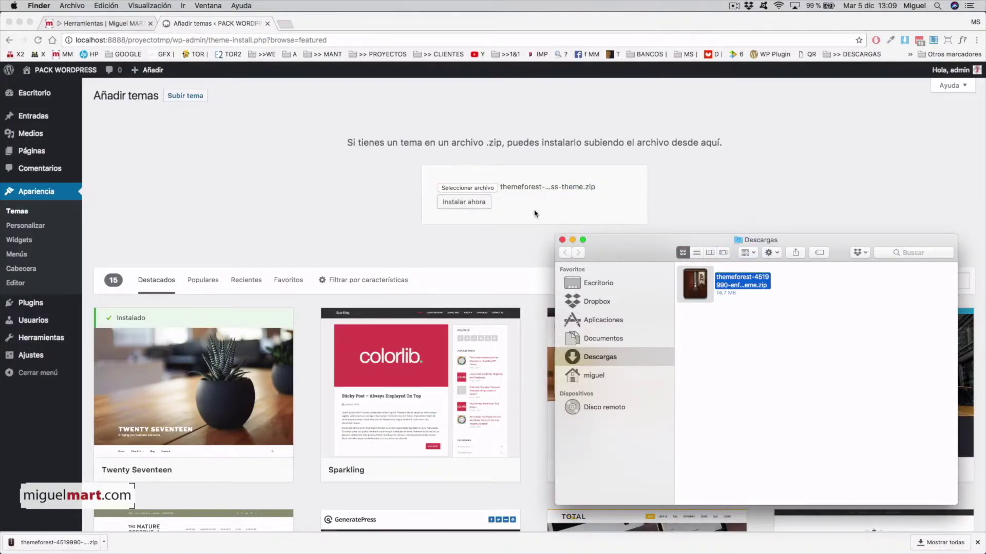
click(535, 213)
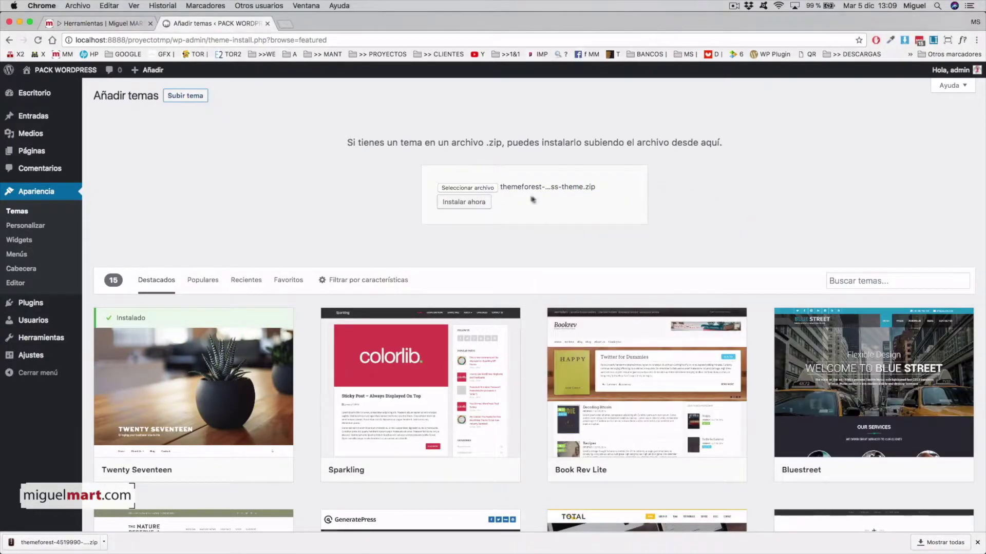
Step: Install the uploaded Enfold zip and return to the Temas list
click(461, 204)
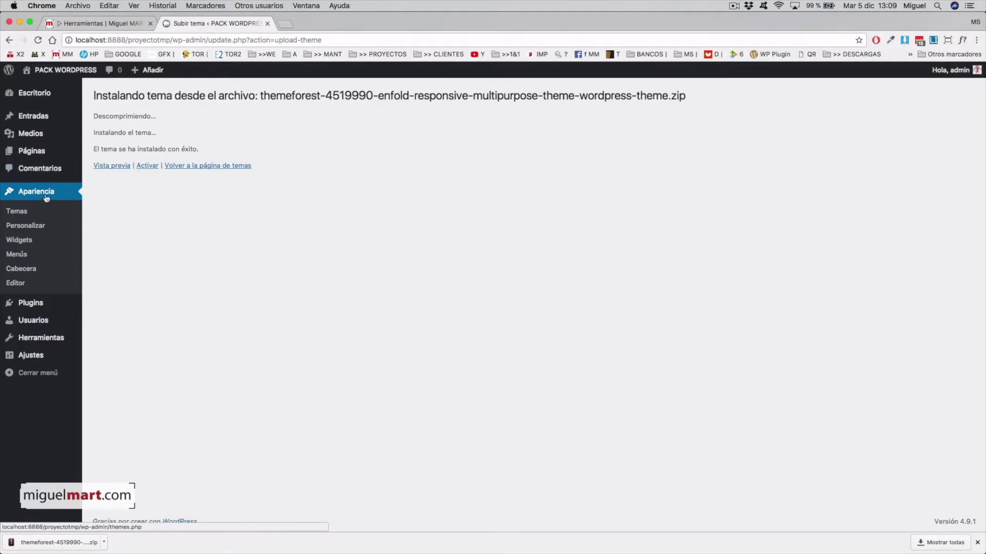
click(17, 211)
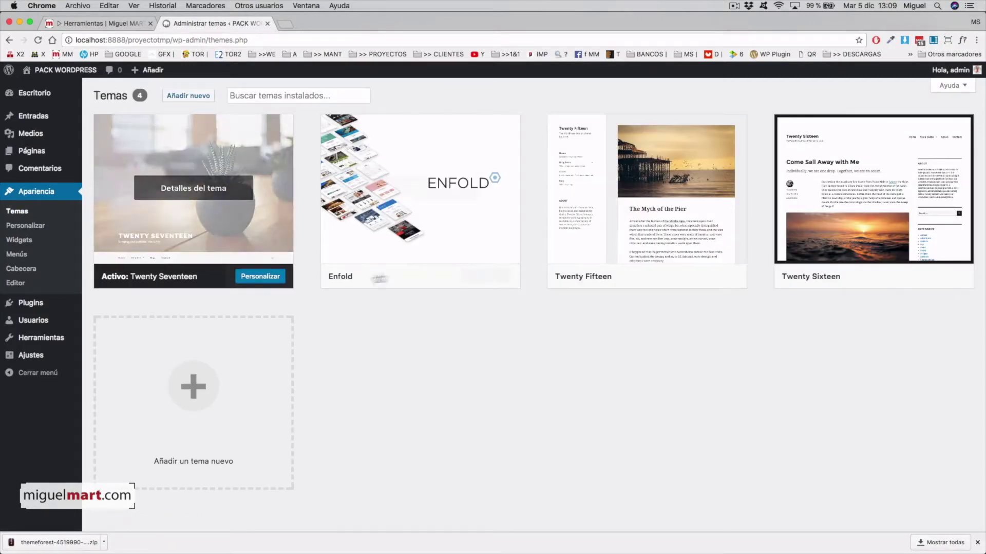
mouse_move(436, 229)
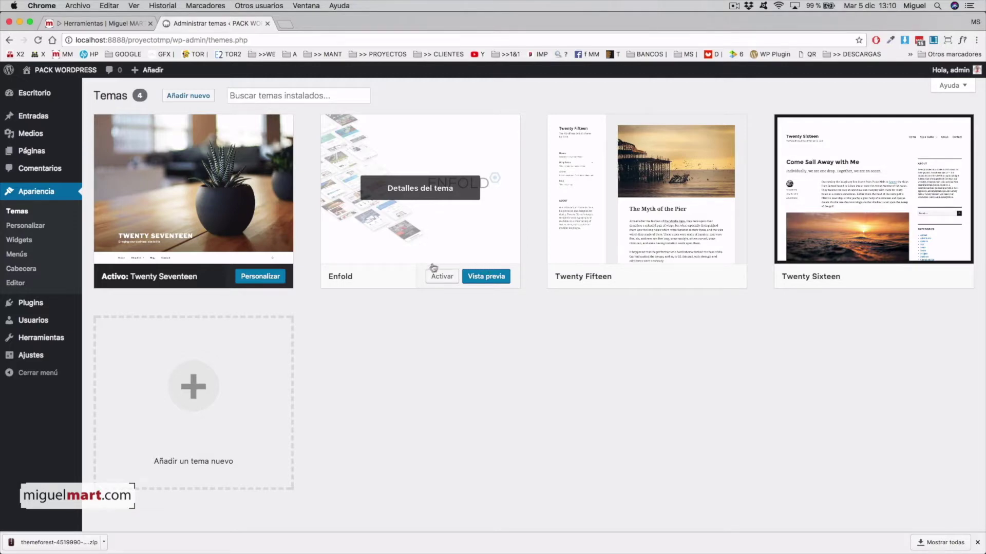
Step: Activate Enfold, then view the site's ¡Hola mundo! post and return to its home page
click(441, 278)
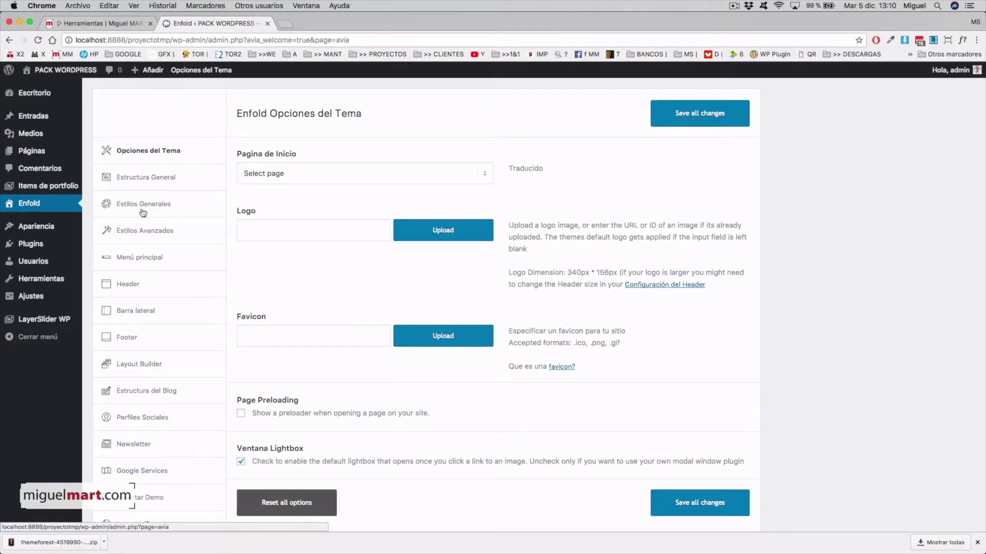
mouse_move(70, 75)
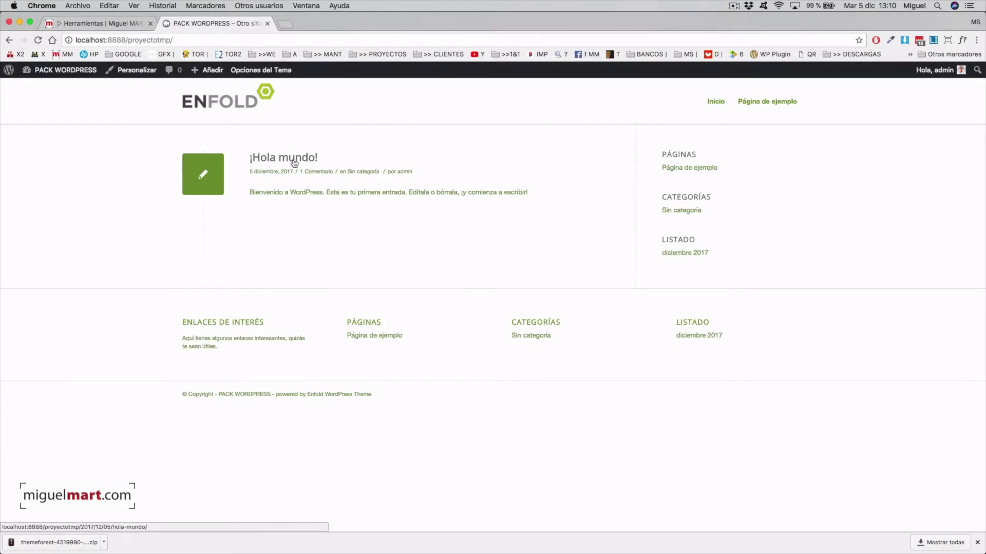
click(295, 163)
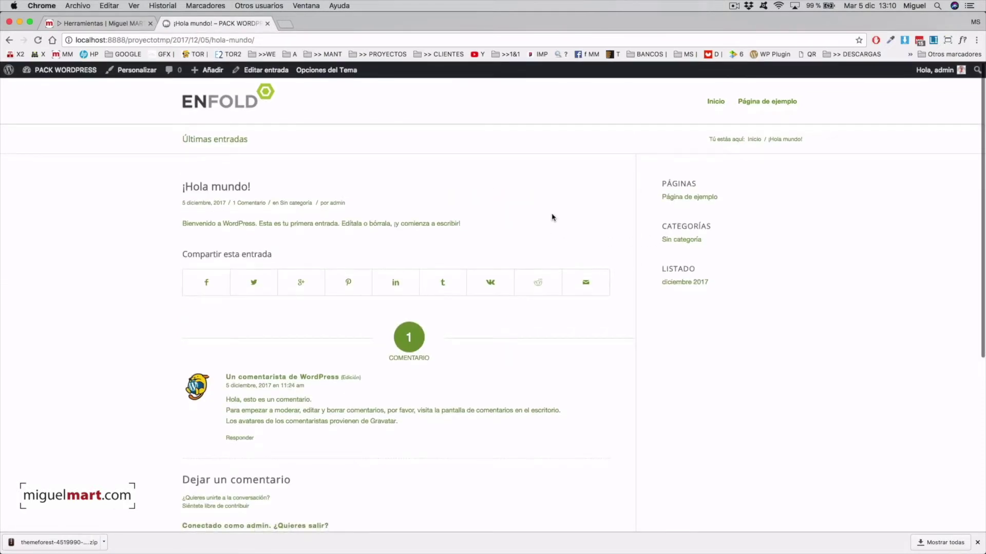
click(233, 103)
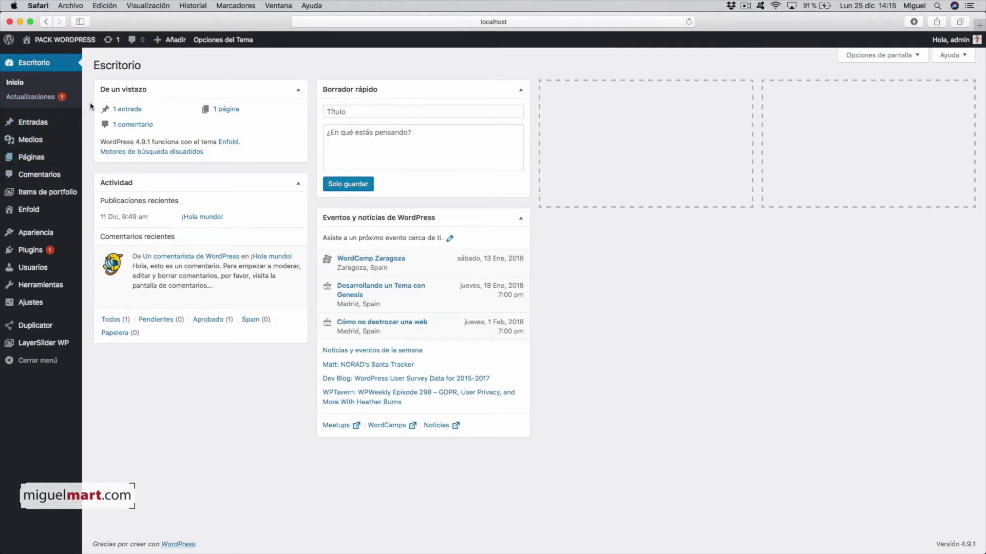
Step: Visit the site's front end via PACK WORDPRESS, then return to the Escritorio dashboard
click(66, 41)
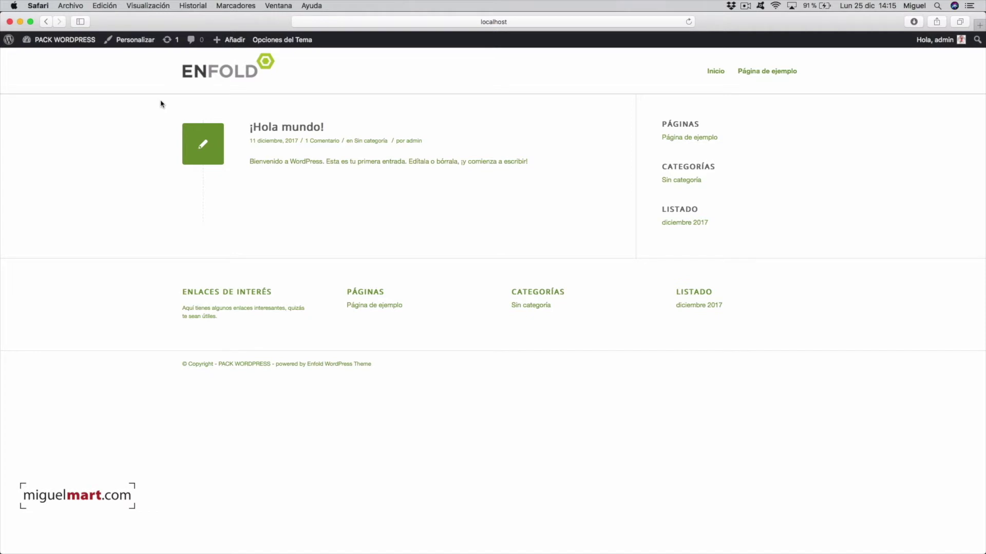
mouse_move(27, 44)
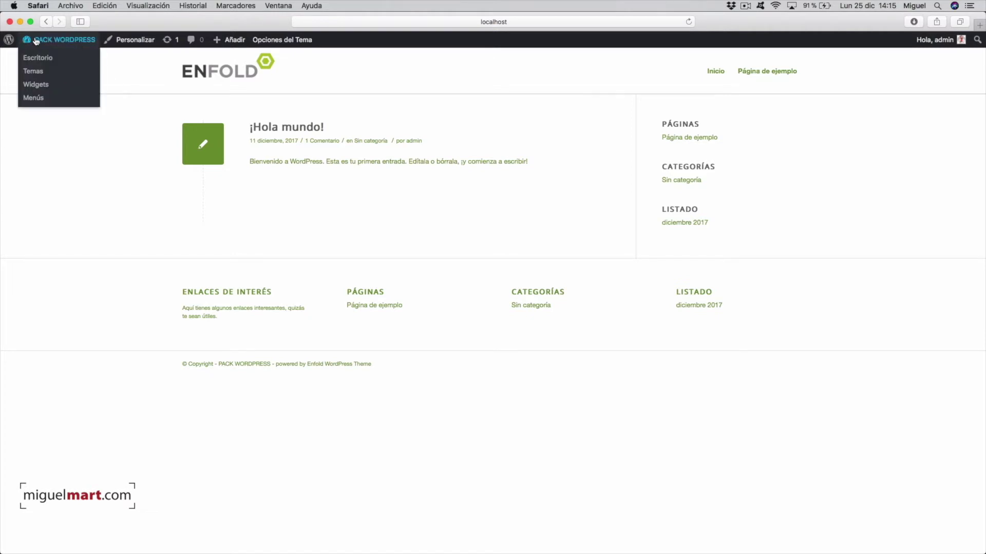
click(43, 41)
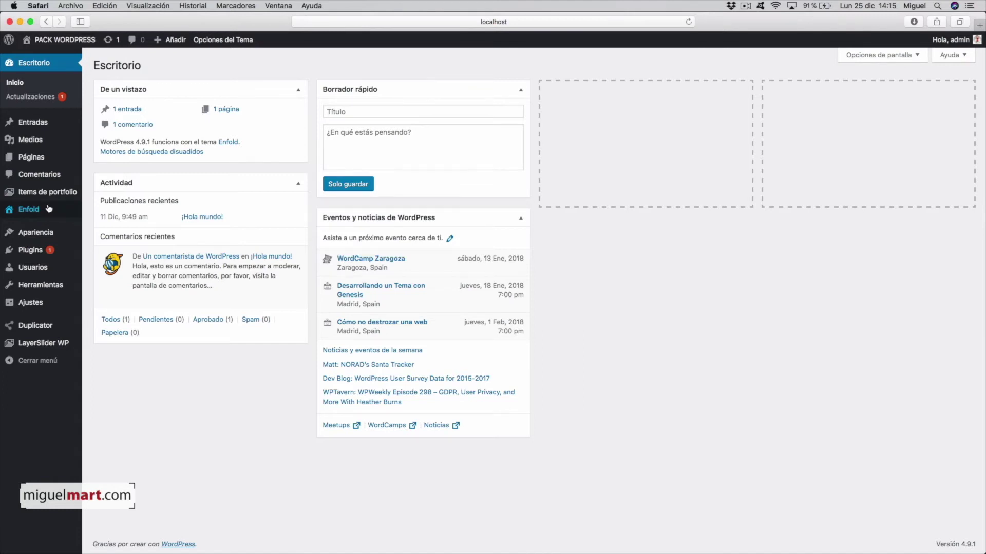
Step: Open the Enfold Opciones del Tema page and go to its Importar Demo section
click(32, 211)
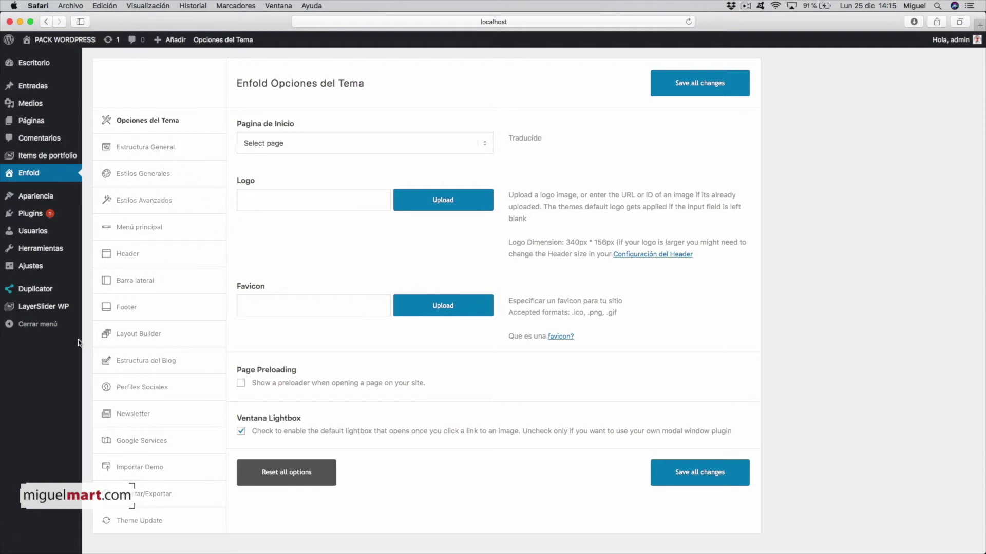
scroll(164, 427, down, 1)
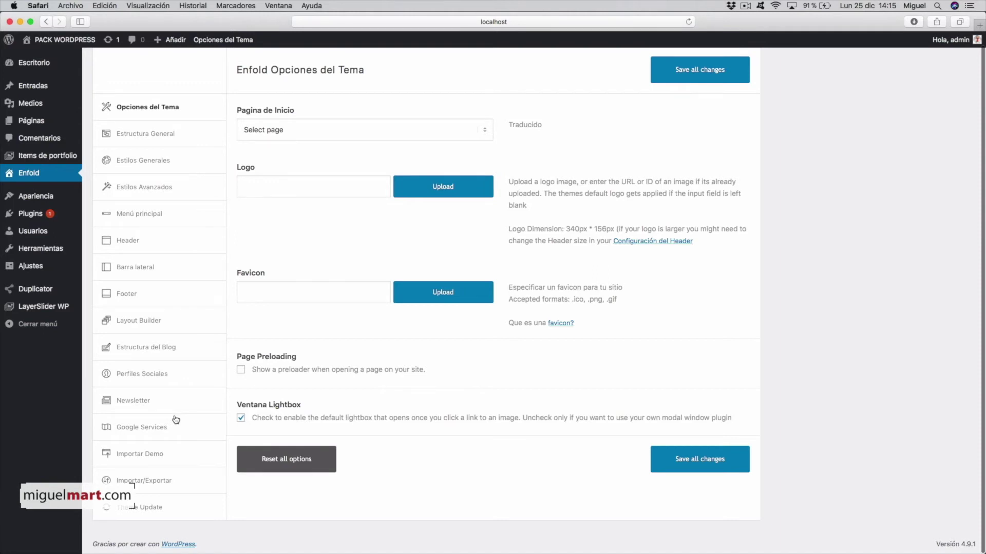
click(136, 457)
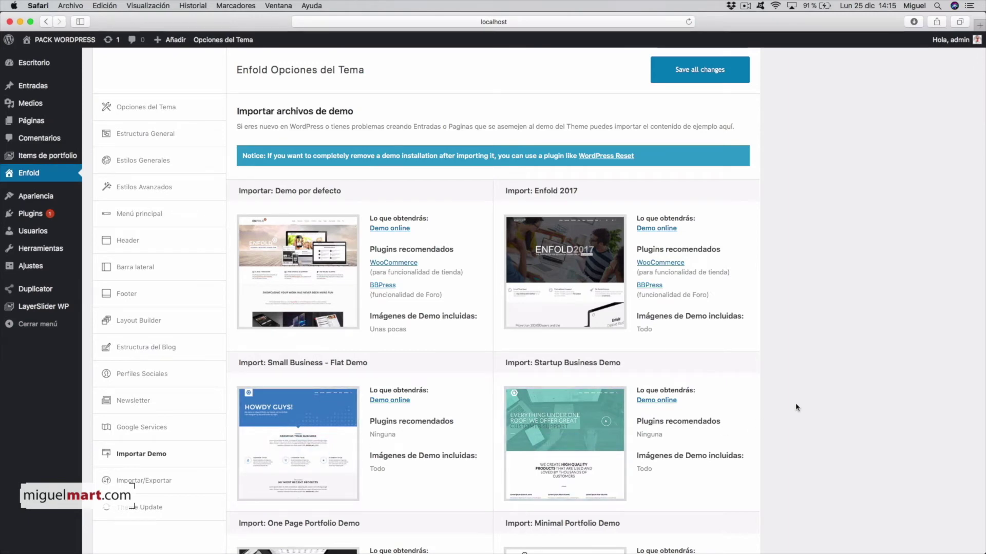
Step: Import the Construction Demo, accepting the overwrite of the current theme options
scroll(795, 407, down, 7)
scroll(804, 407, down, 8)
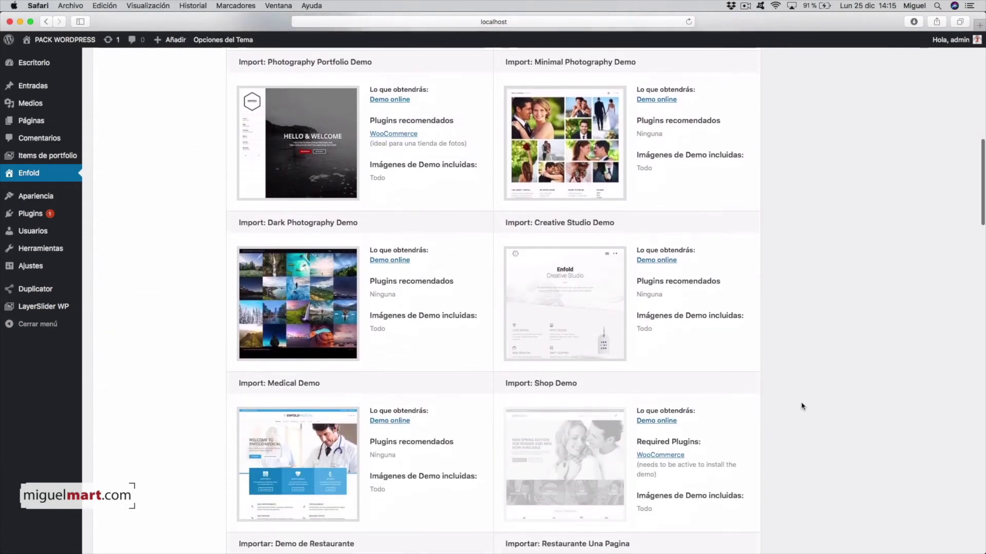
scroll(802, 406, down, 8)
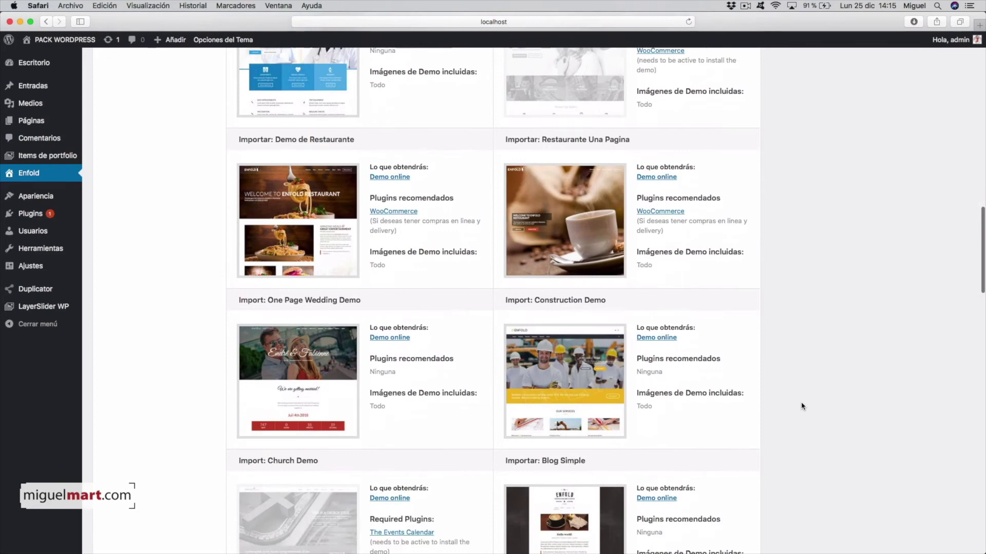
mouse_move(557, 266)
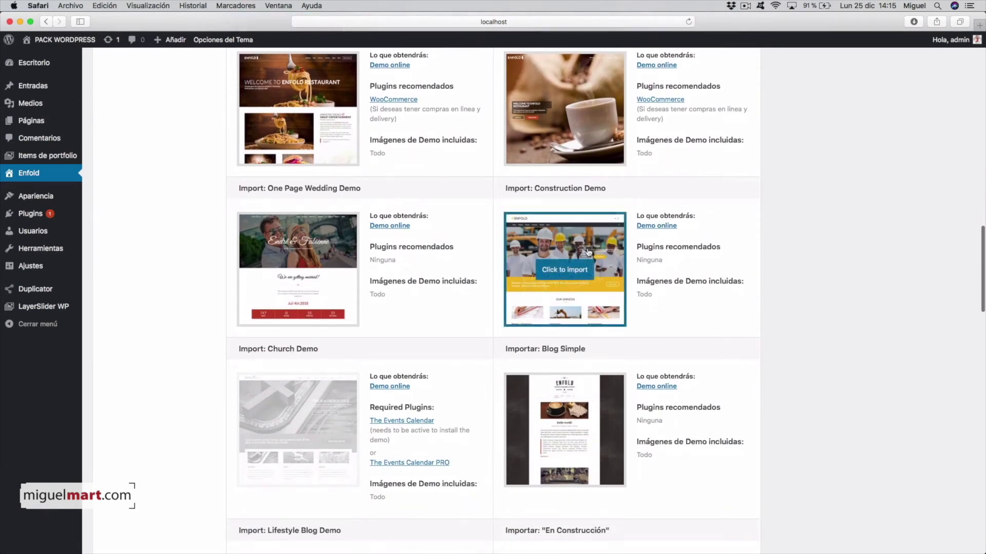
click(573, 274)
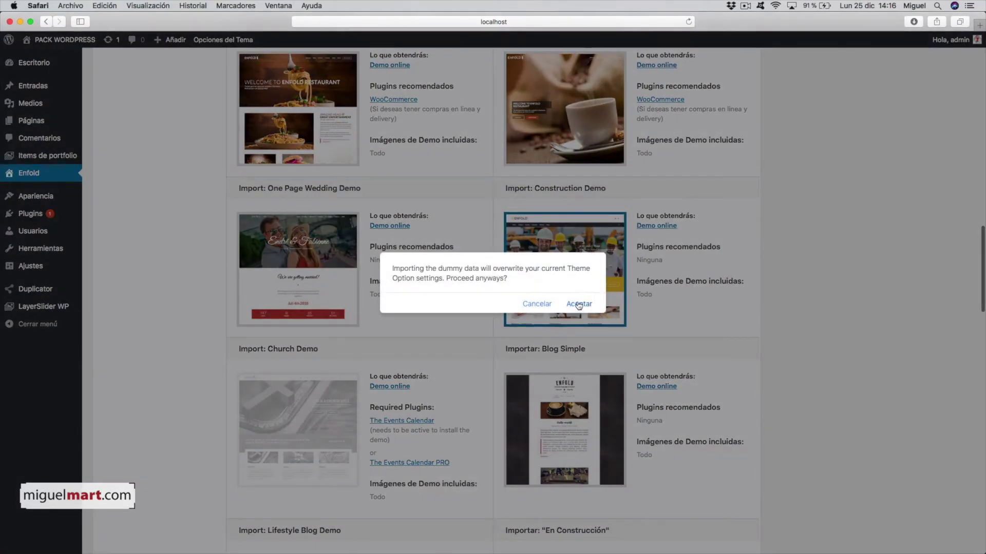
click(579, 305)
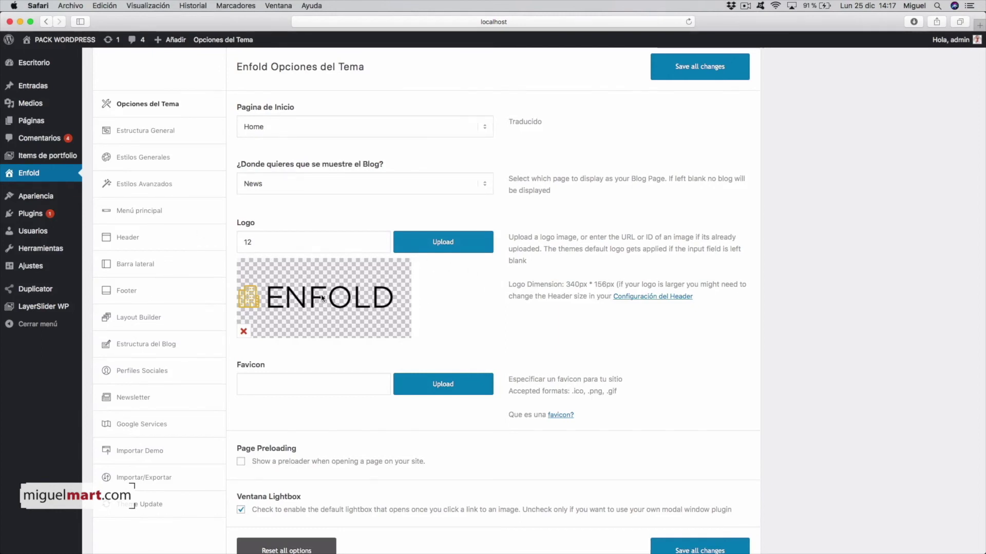
scroll(351, 307, down, 3)
scroll(411, 313, up, 4)
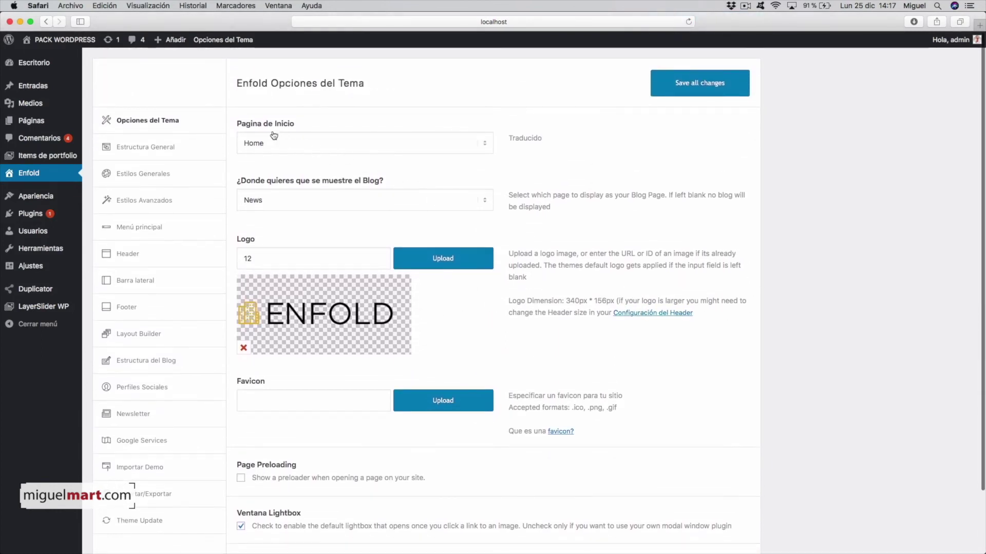
Step: Browse the front-end Construction home page from the A Reliable Team slider to the footer
click(61, 40)
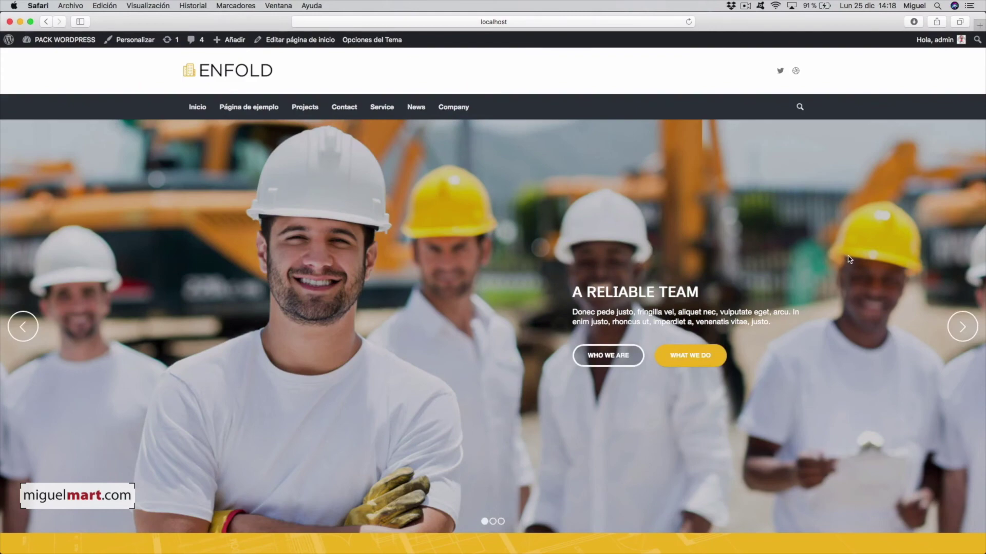
scroll(850, 259, down, 5)
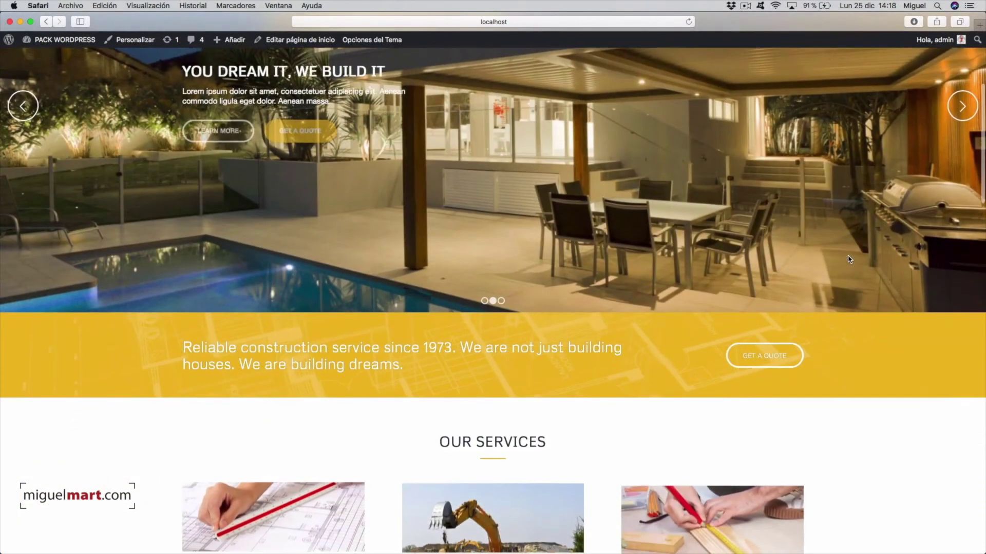
scroll(849, 260, down, 7)
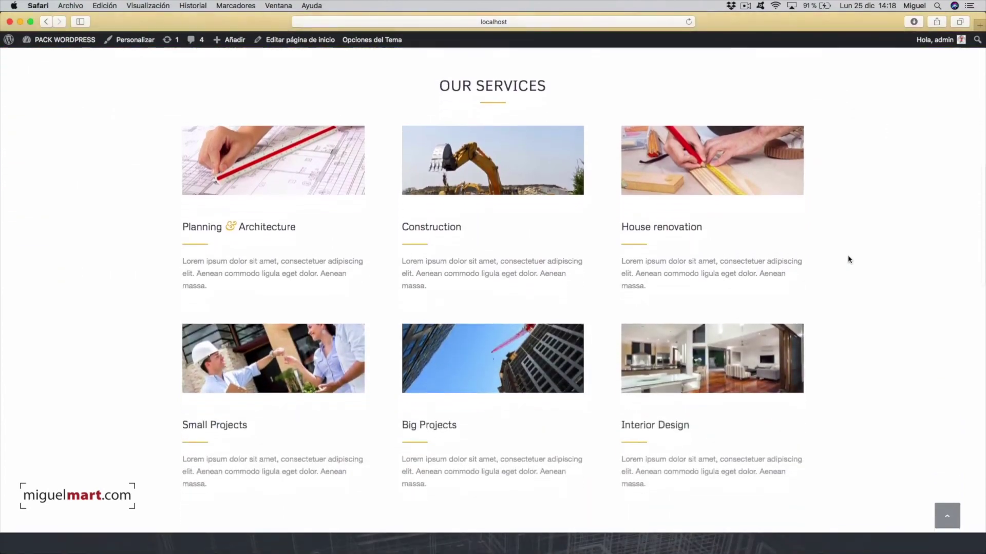
scroll(849, 259, down, 10)
scroll(849, 259, down, 7)
scroll(859, 266, down, 7)
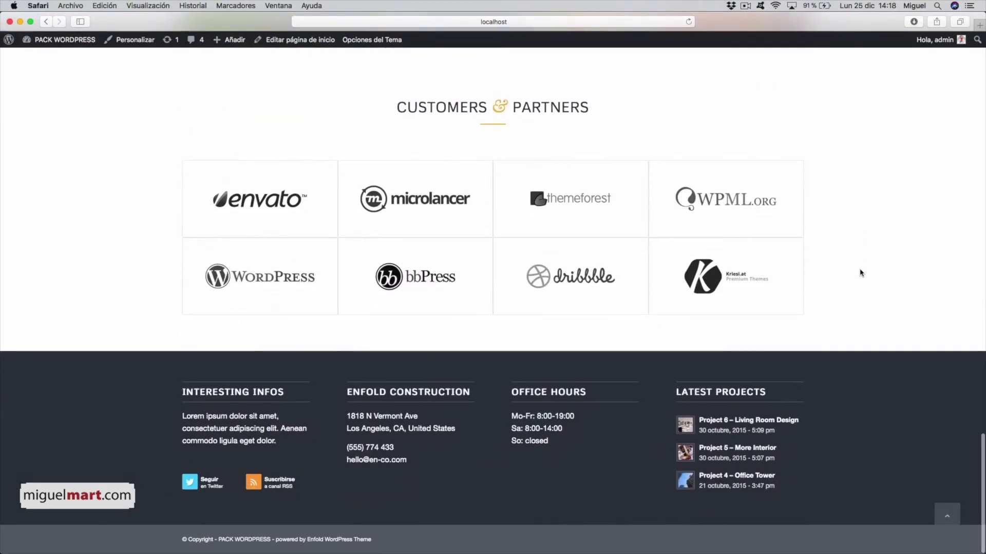
scroll(859, 270, up, 20)
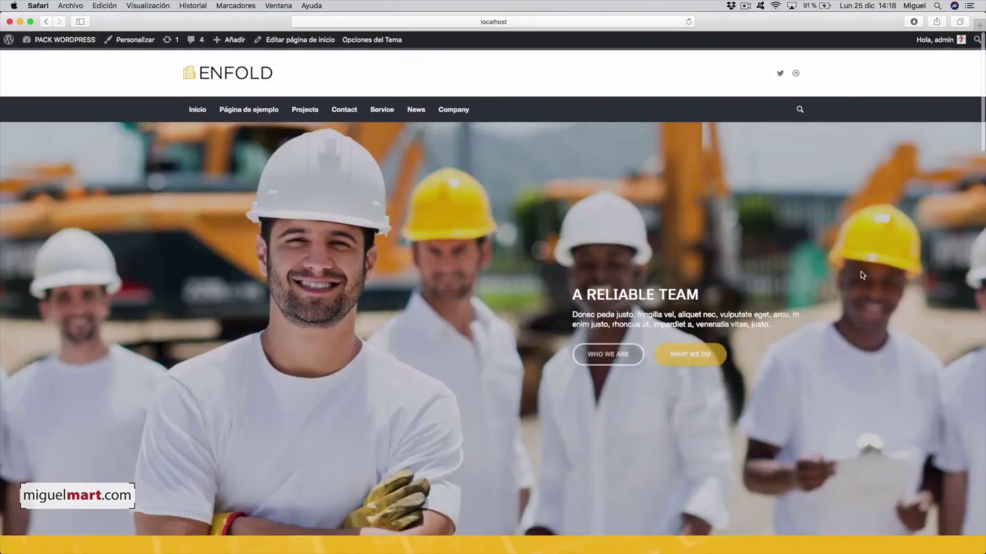